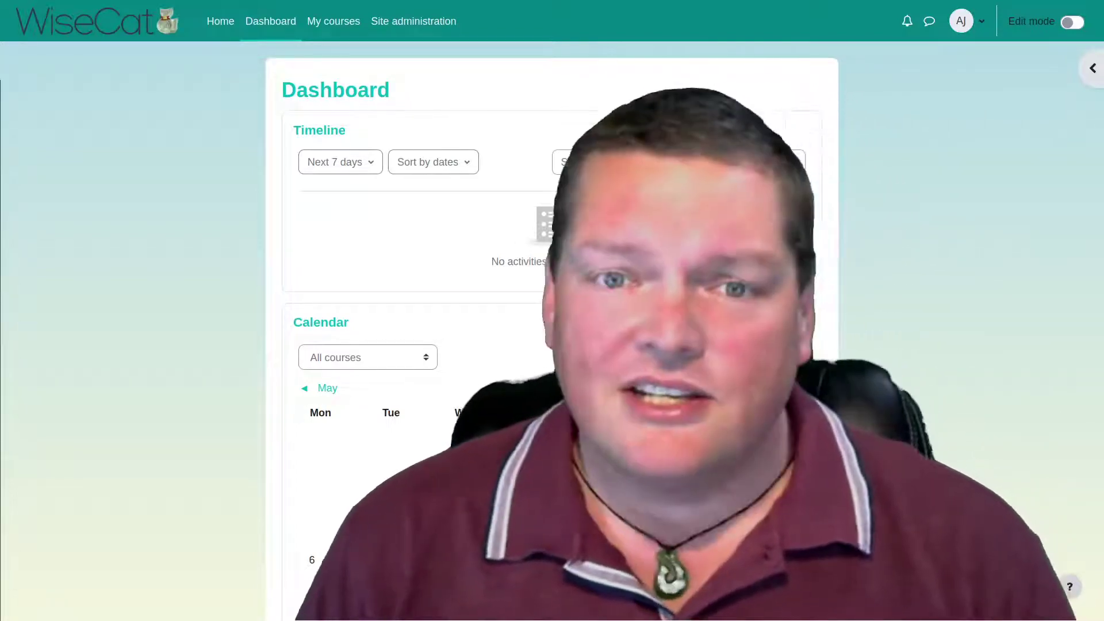
Step: Log out of Moodle from the account menu
scroll(386, 189, down, 3)
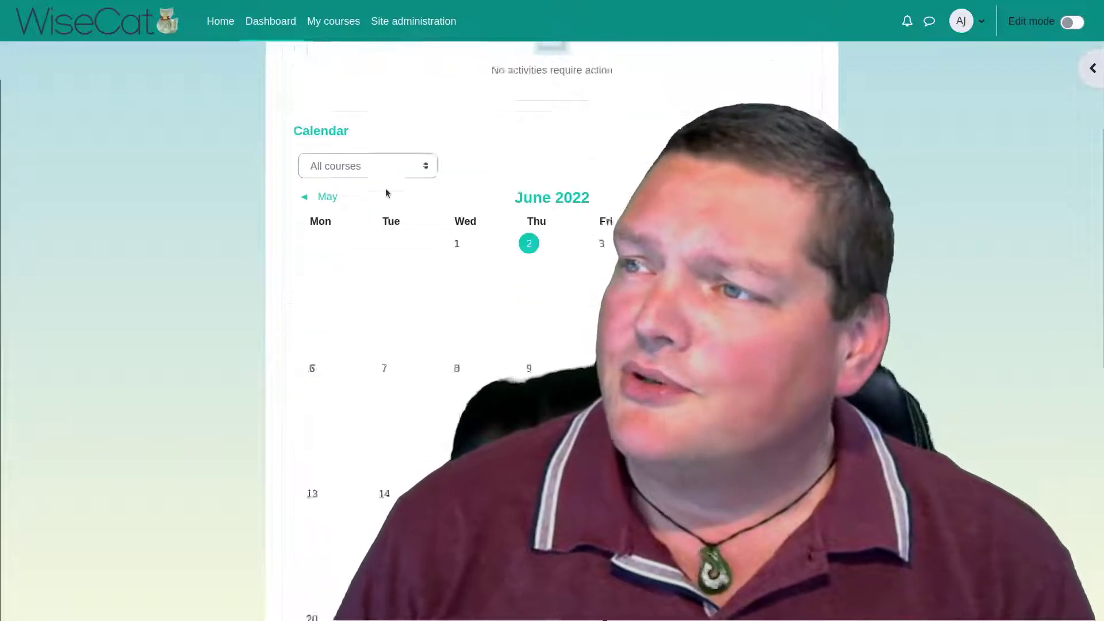
scroll(385, 189, up, 3)
scroll(386, 188, down, 6)
scroll(385, 188, up, 6)
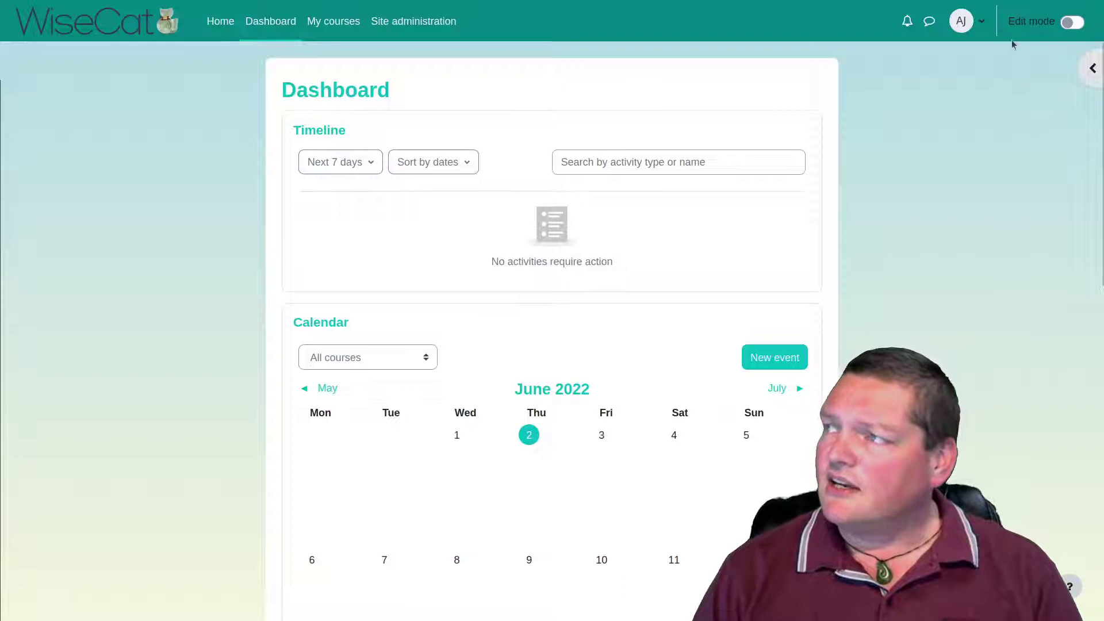
click(972, 22)
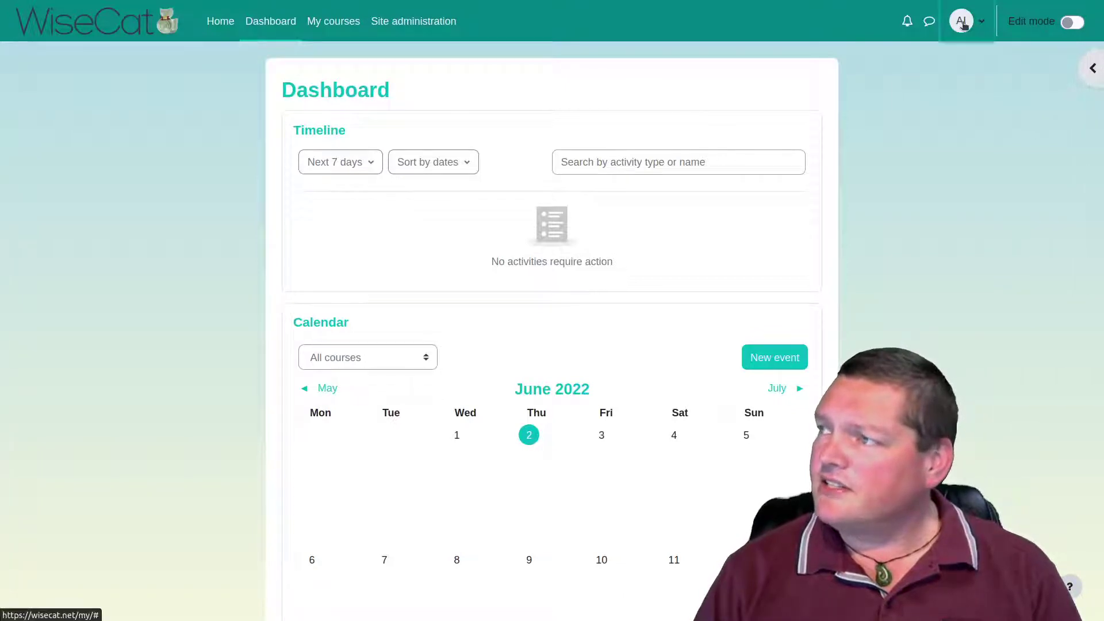
click(919, 246)
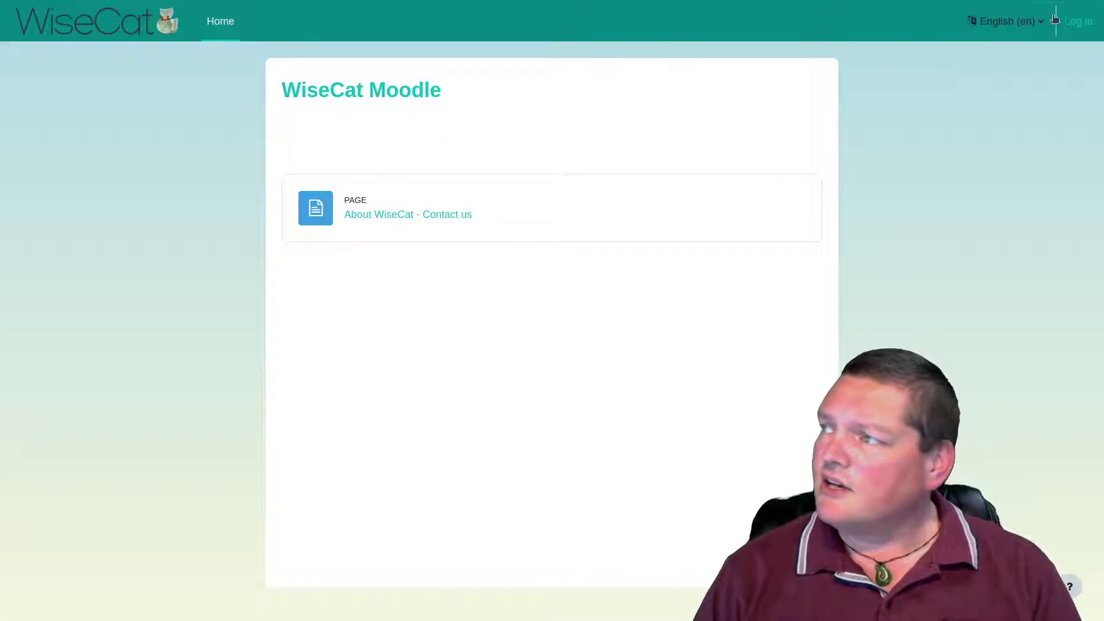
Step: Log back in with the saved credentials and scroll down to the recently accessed courses
click(1076, 21)
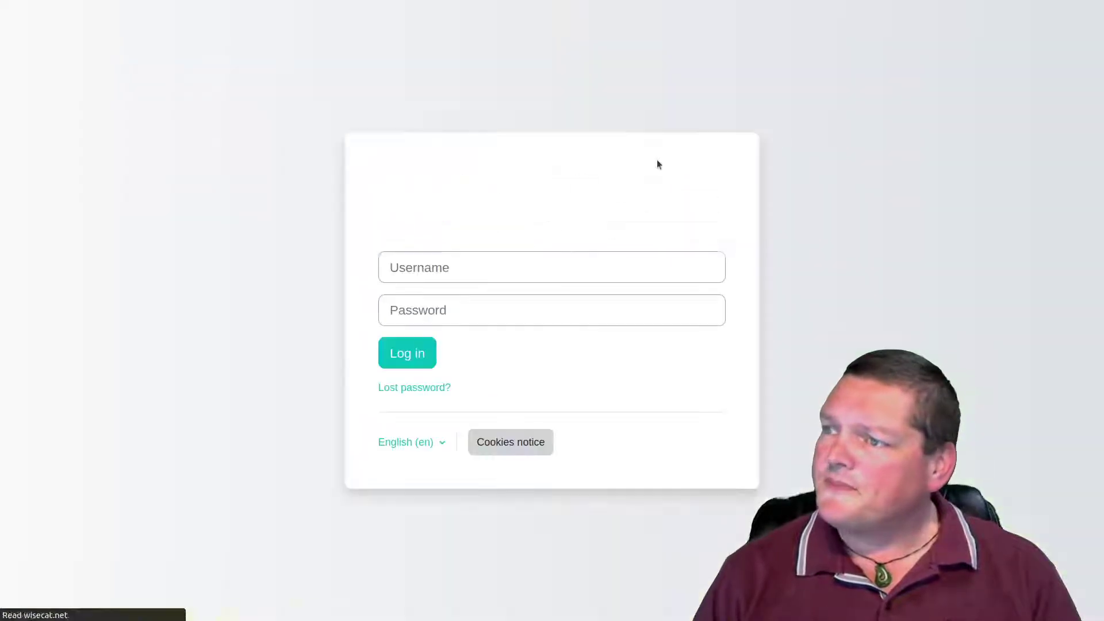
click(426, 351)
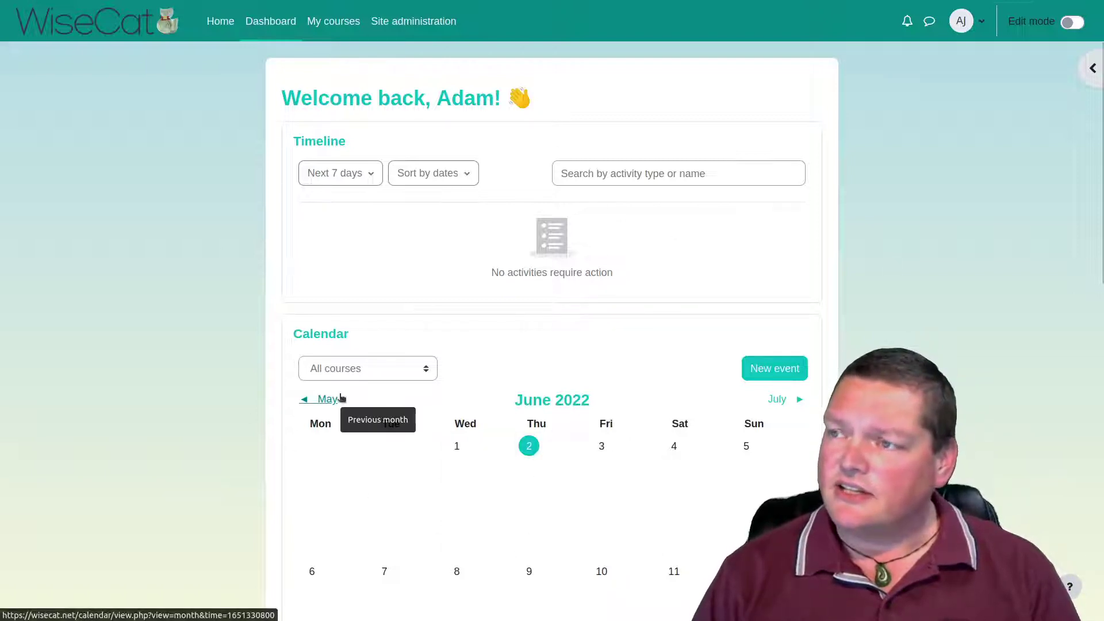
scroll(341, 398, down, 5)
scroll(343, 409, down, 7)
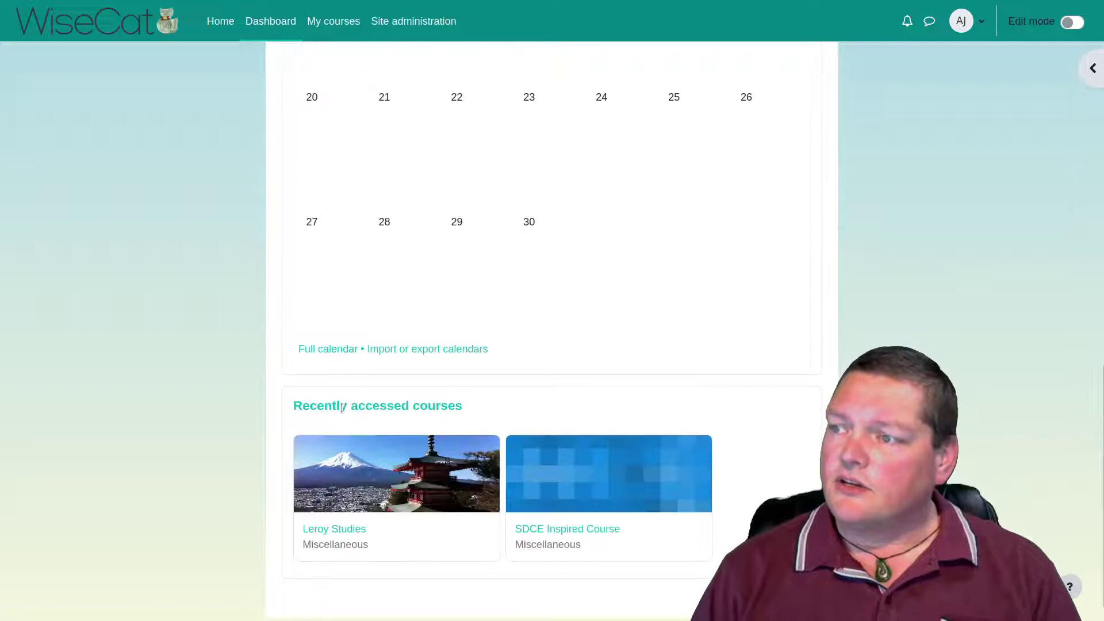
Step: Open the Leroy Studies course and close, then reopen, the course index
click(345, 466)
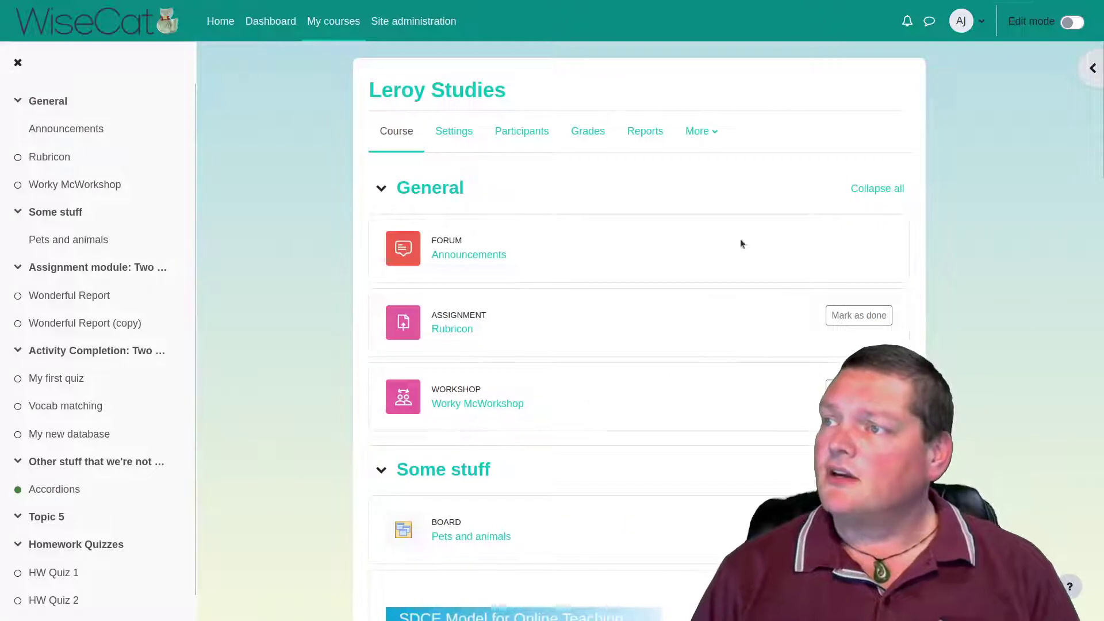
click(21, 61)
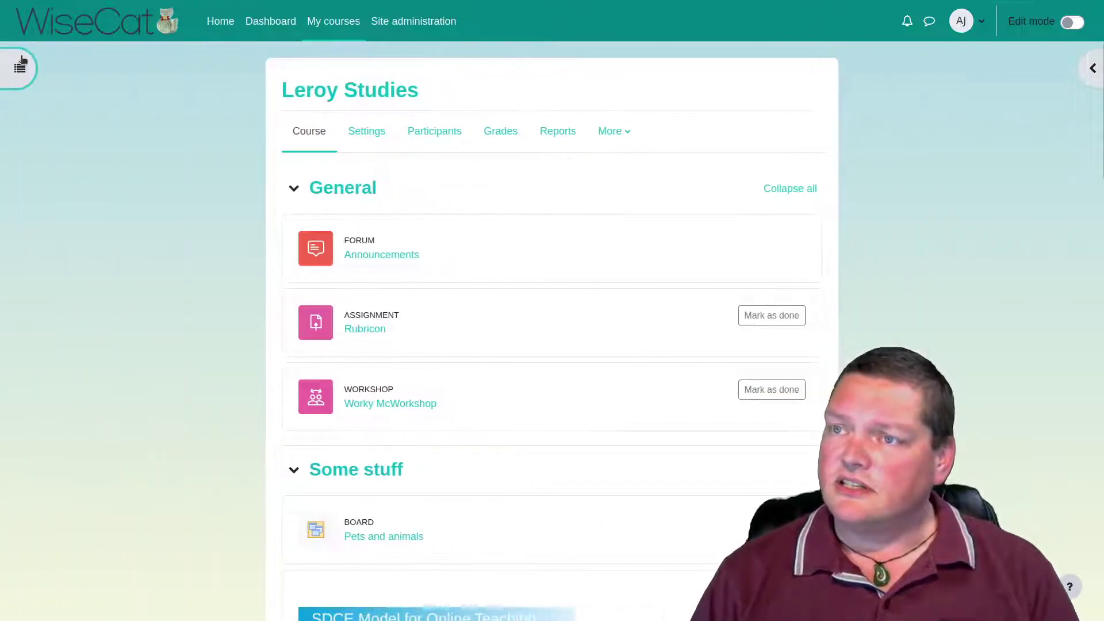
click(15, 68)
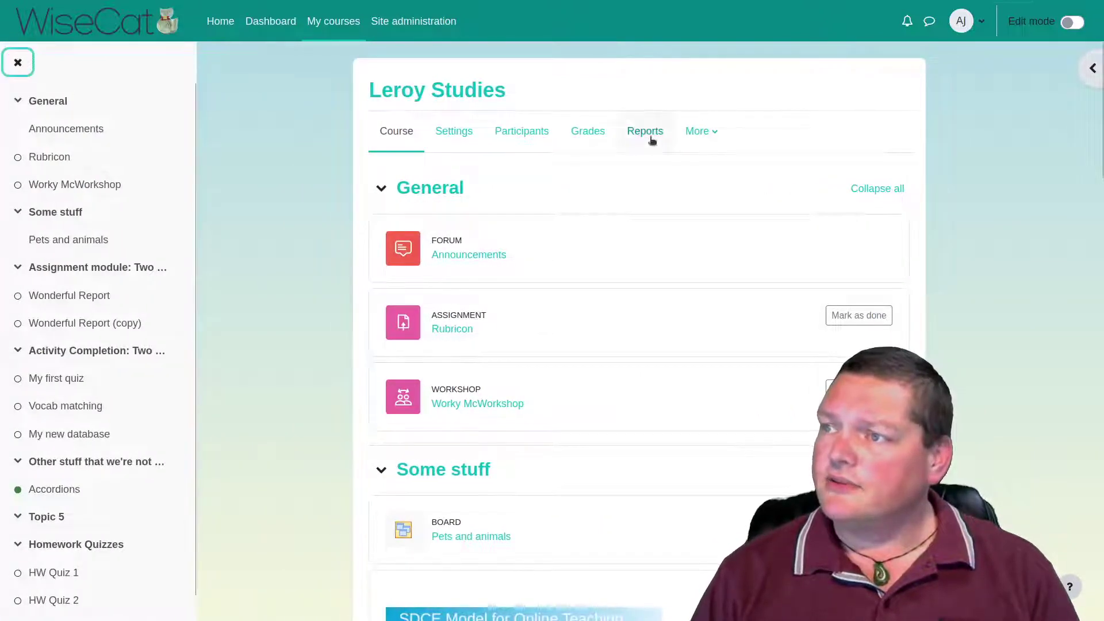
Step: Visit Announcements, Rubricon and Worky McWorkshop, then return to the Leroy Studies course page
click(454, 262)
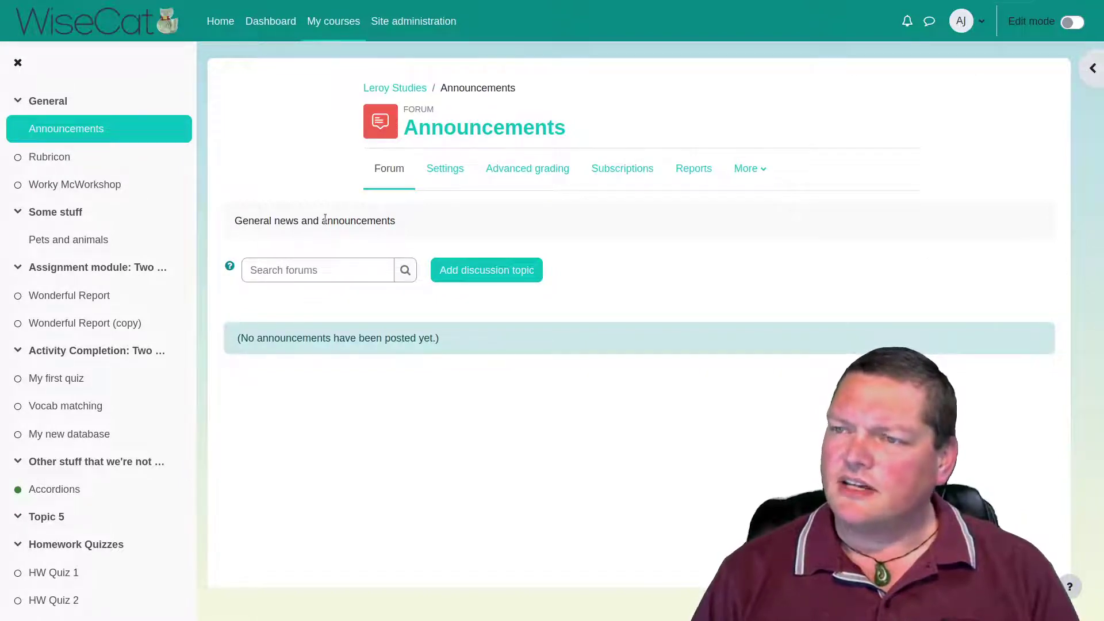
click(47, 165)
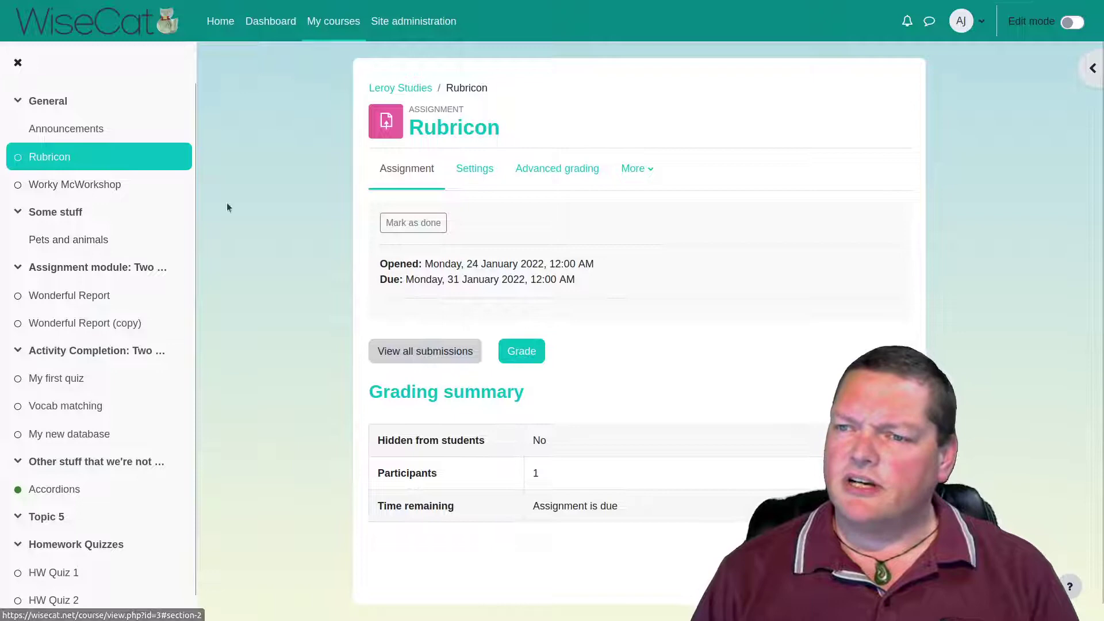
click(71, 185)
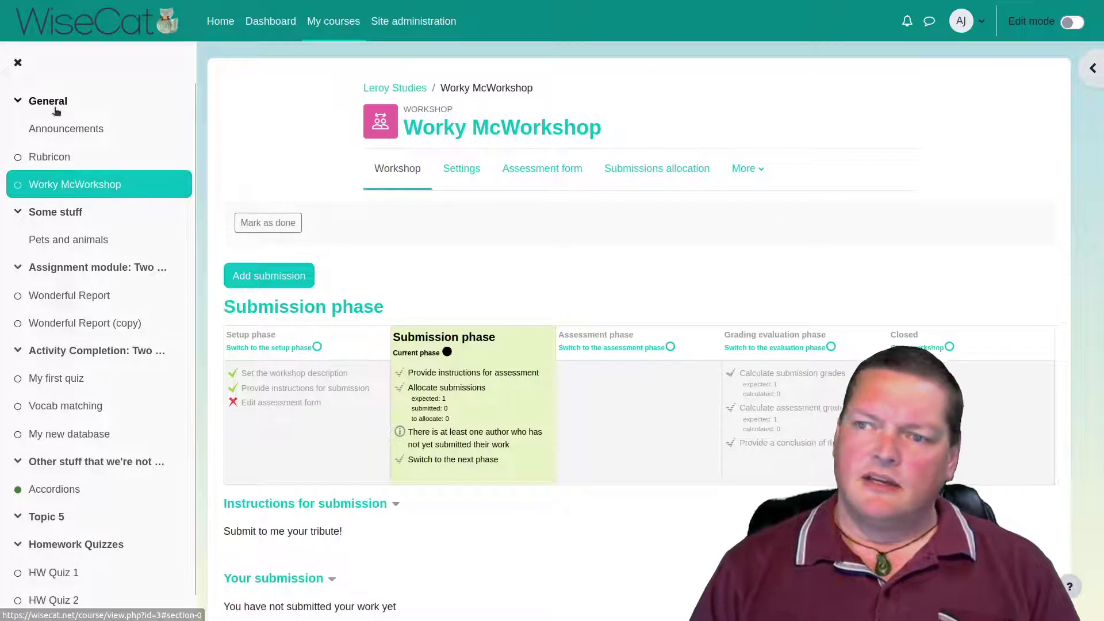
click(61, 133)
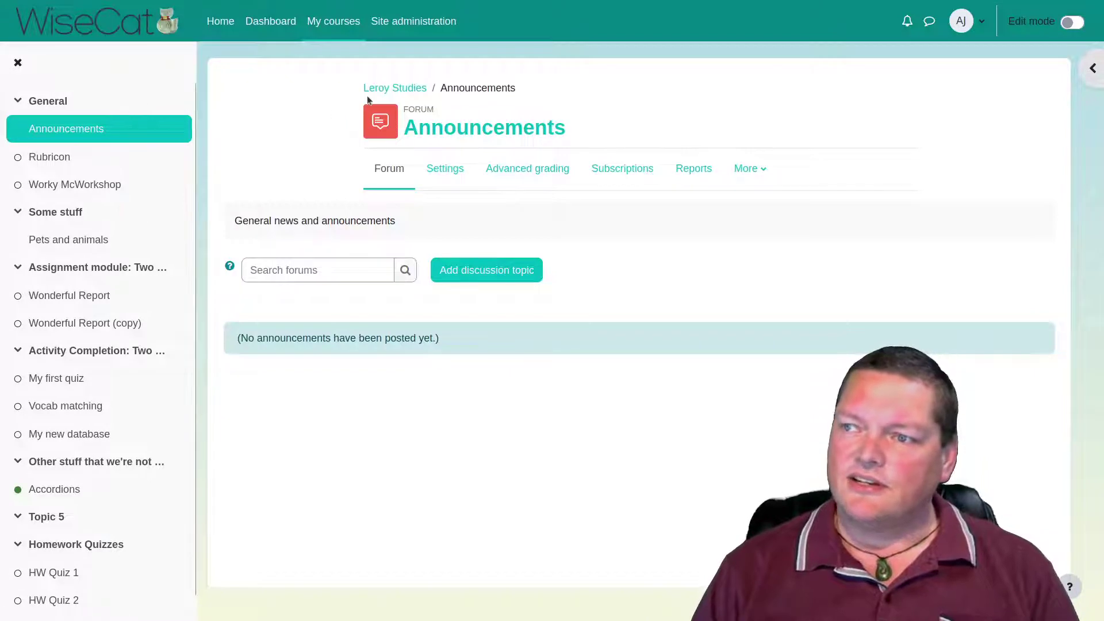
click(381, 88)
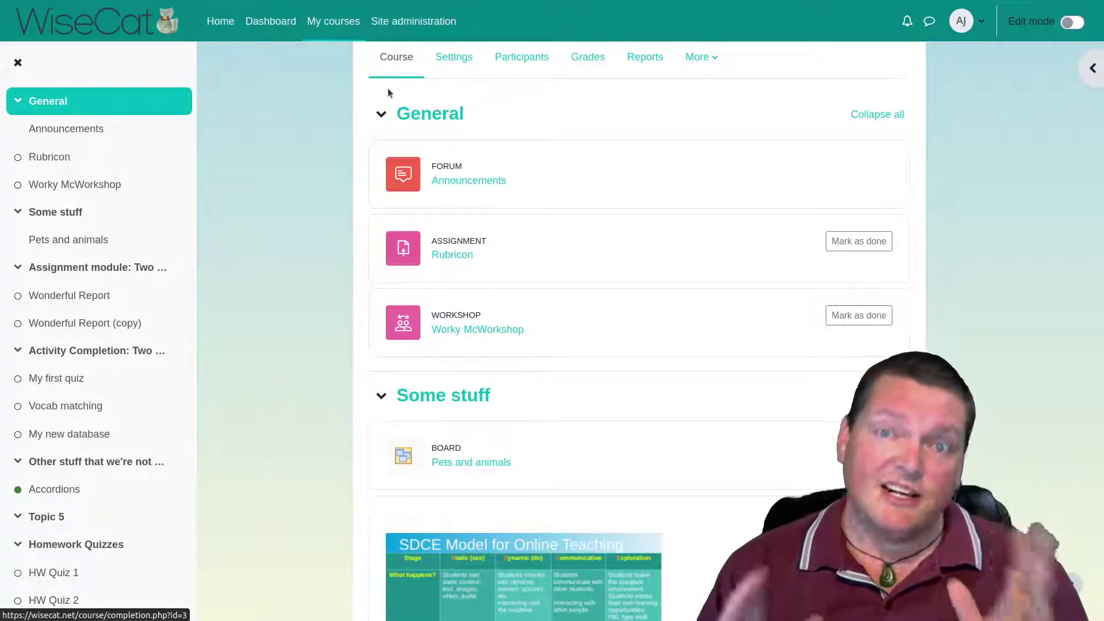
Step: Toggle full screen off and on, scroll up, then exit full screen so tabs and address show
key(F11)
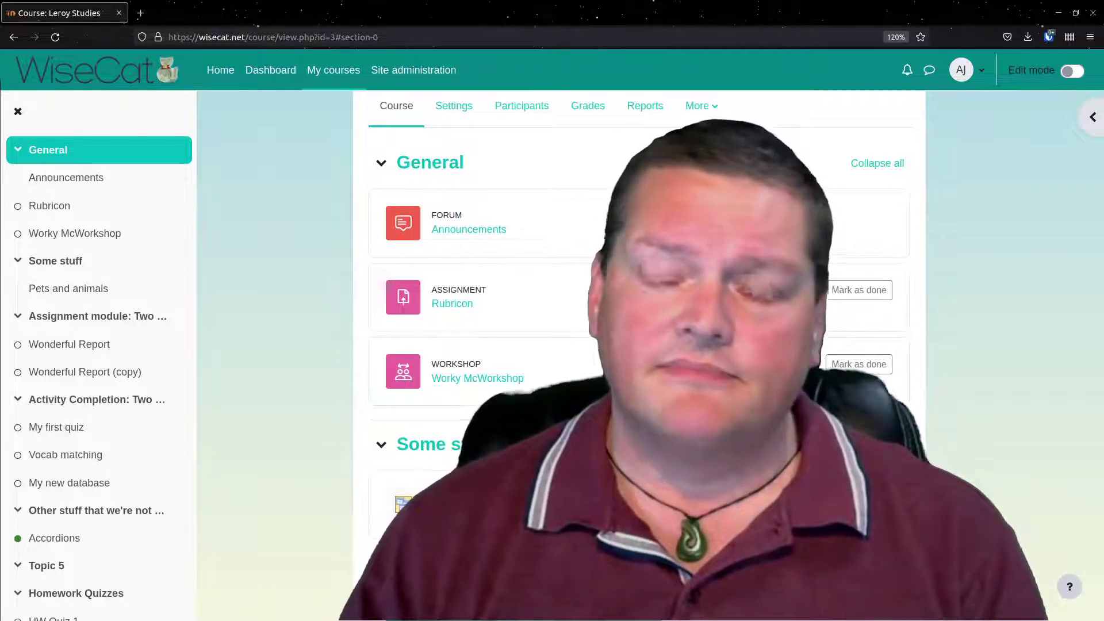
key(F11)
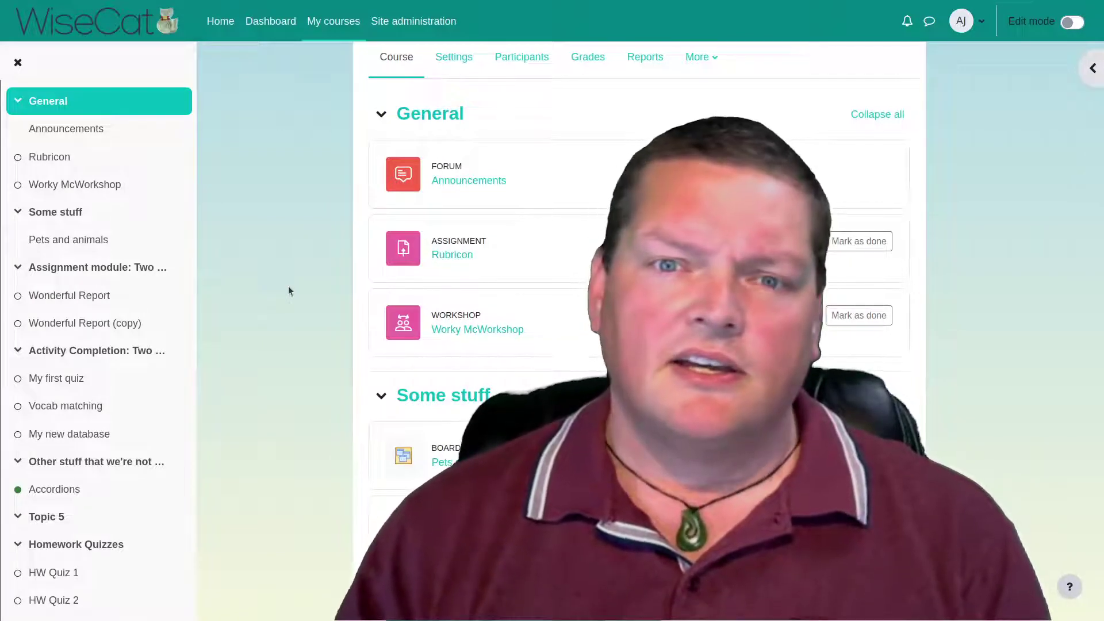
scroll(288, 286, up, 1)
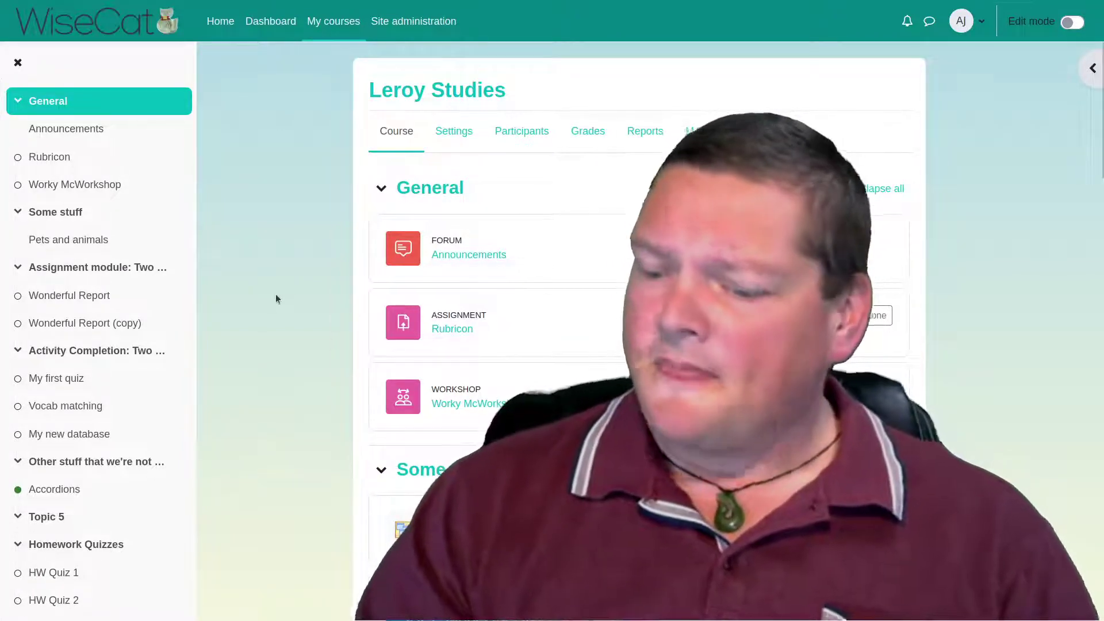
key(F11)
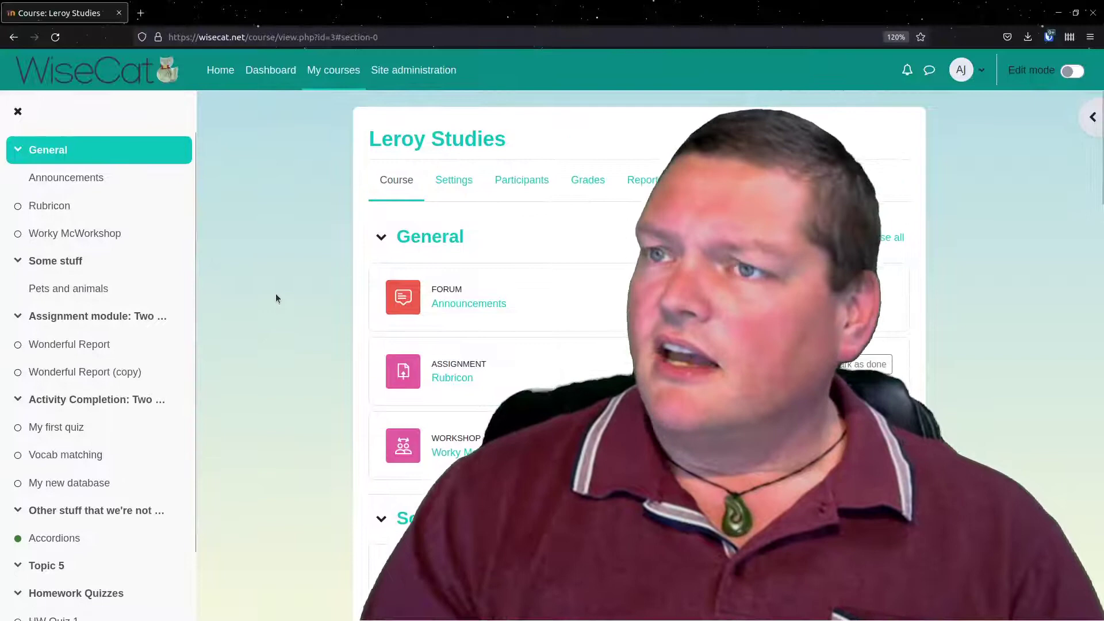
Step: Inspect the page URL, then restore the browser to a smaller window moved left
click(522, 31)
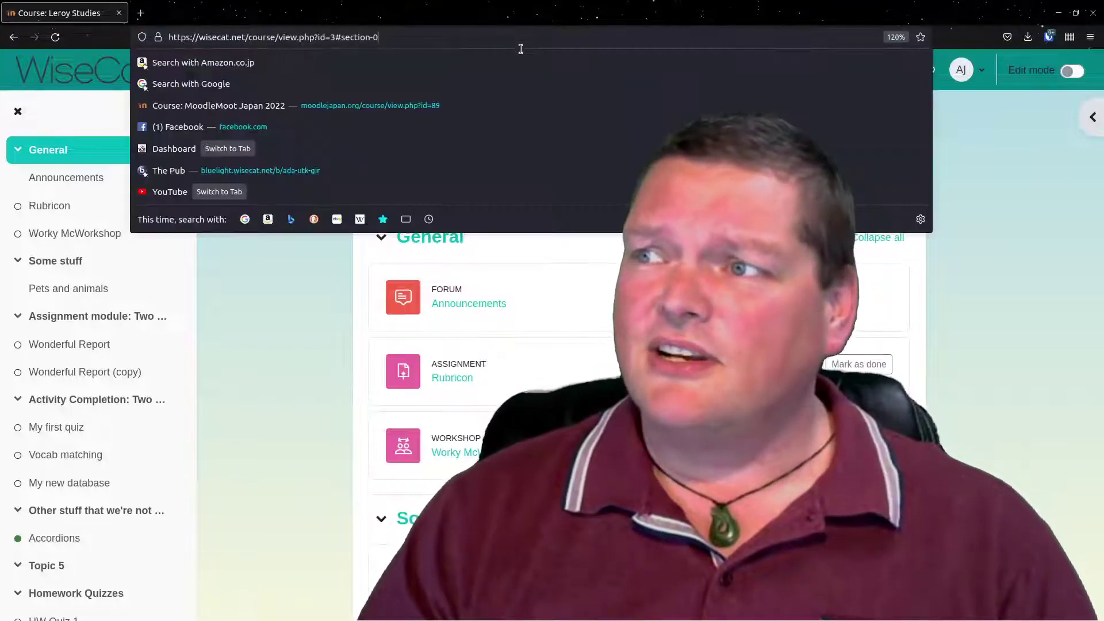
click(242, 437)
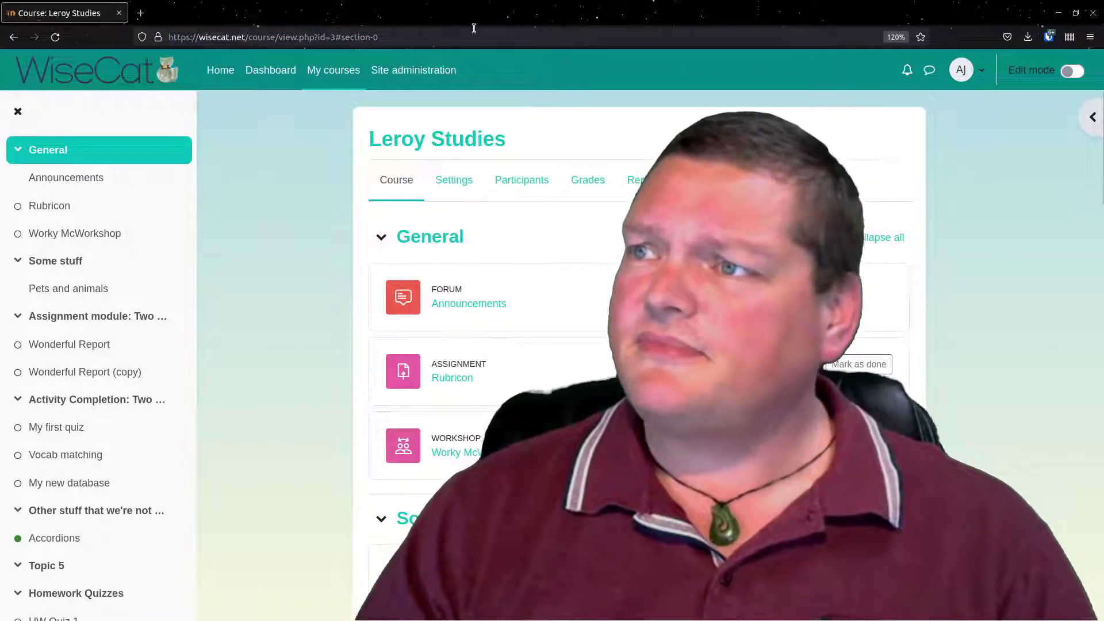
double_click(499, 9)
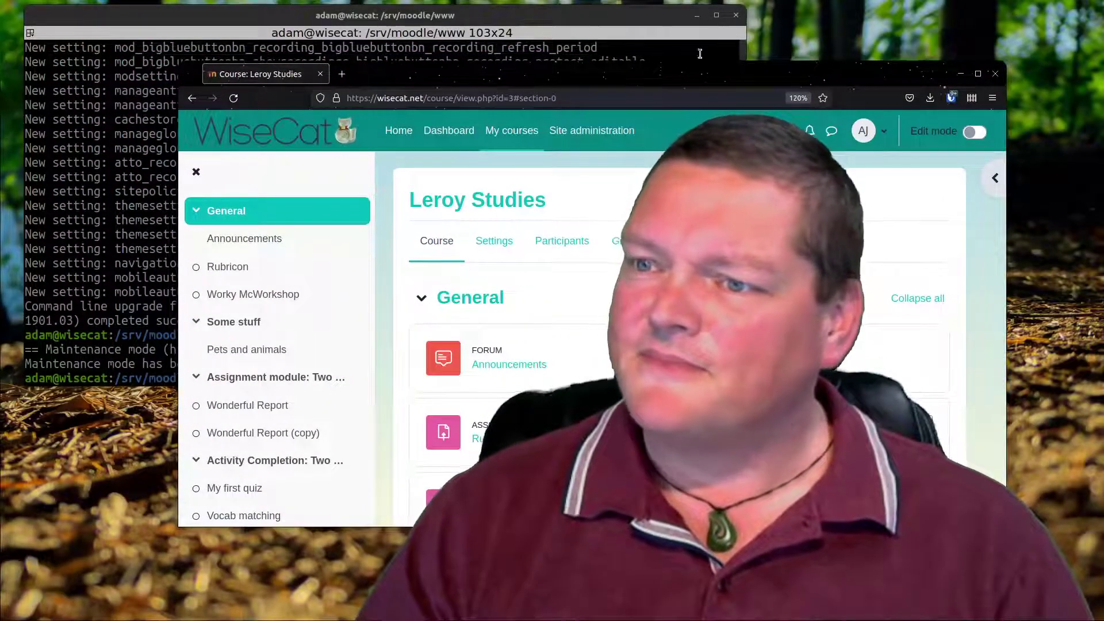
drag(764, 87, 0, 144)
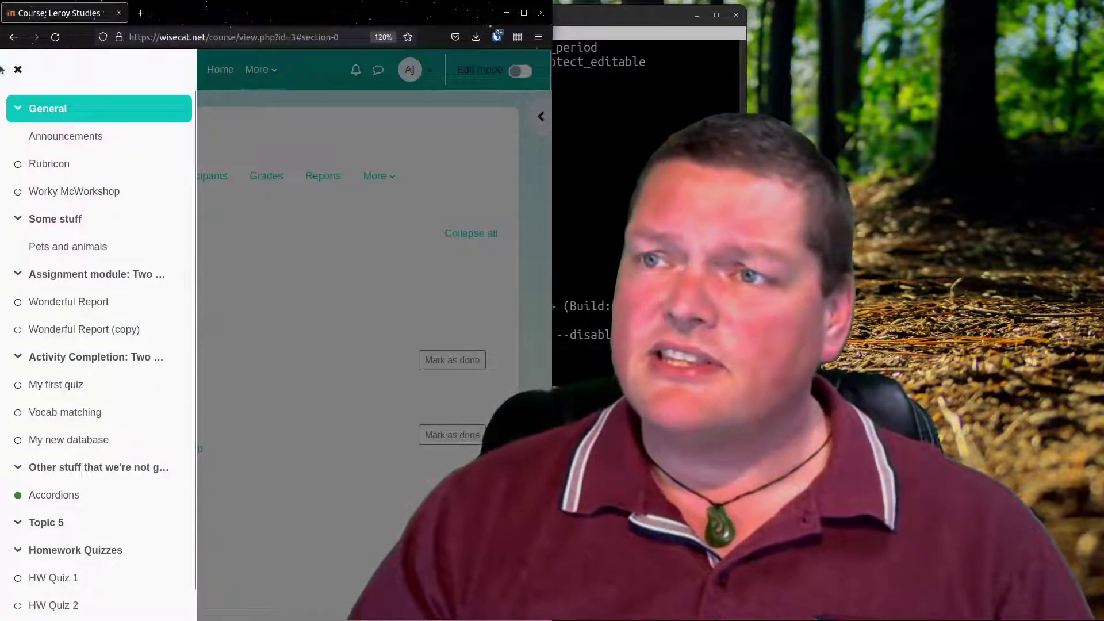
Step: Close the course index, resize the window narrower and wider, then maximize it
click(18, 69)
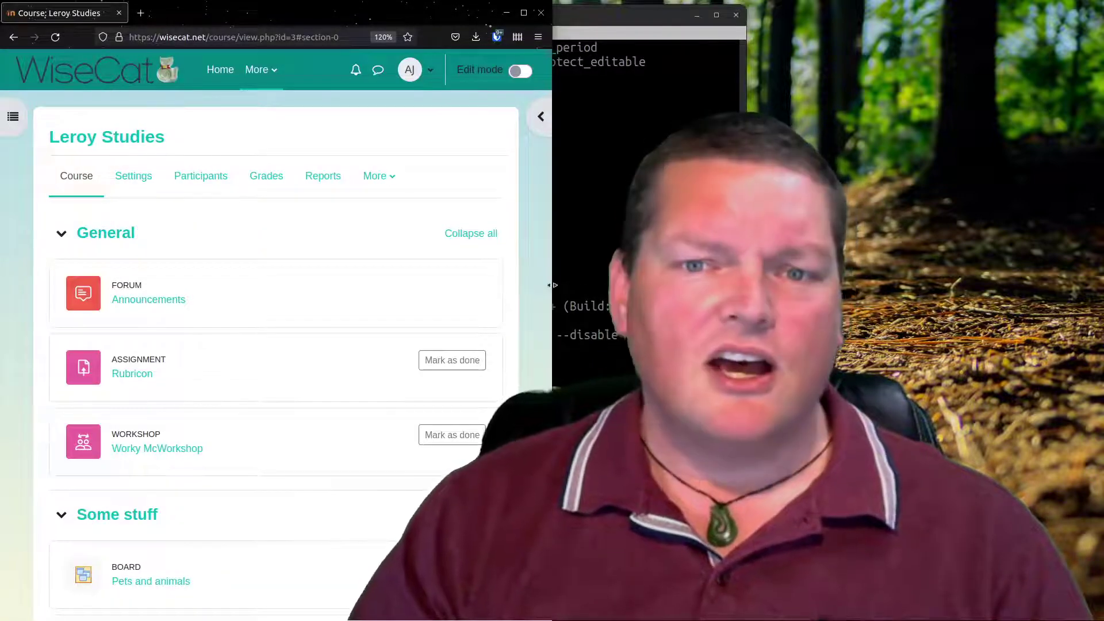
drag(552, 287, 690, 286)
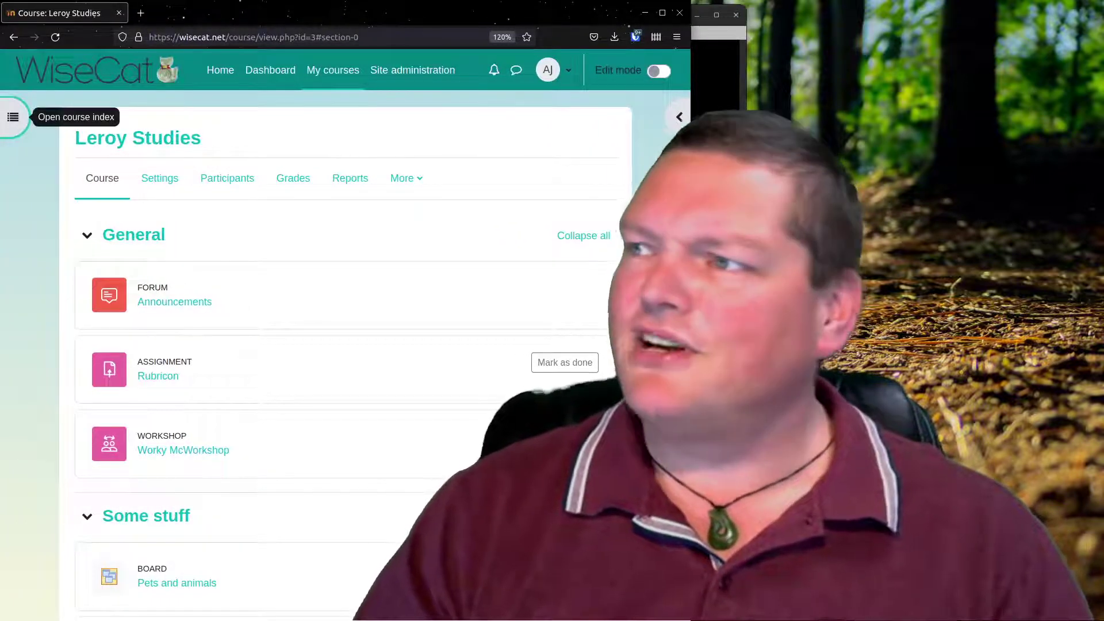
click(736, 15)
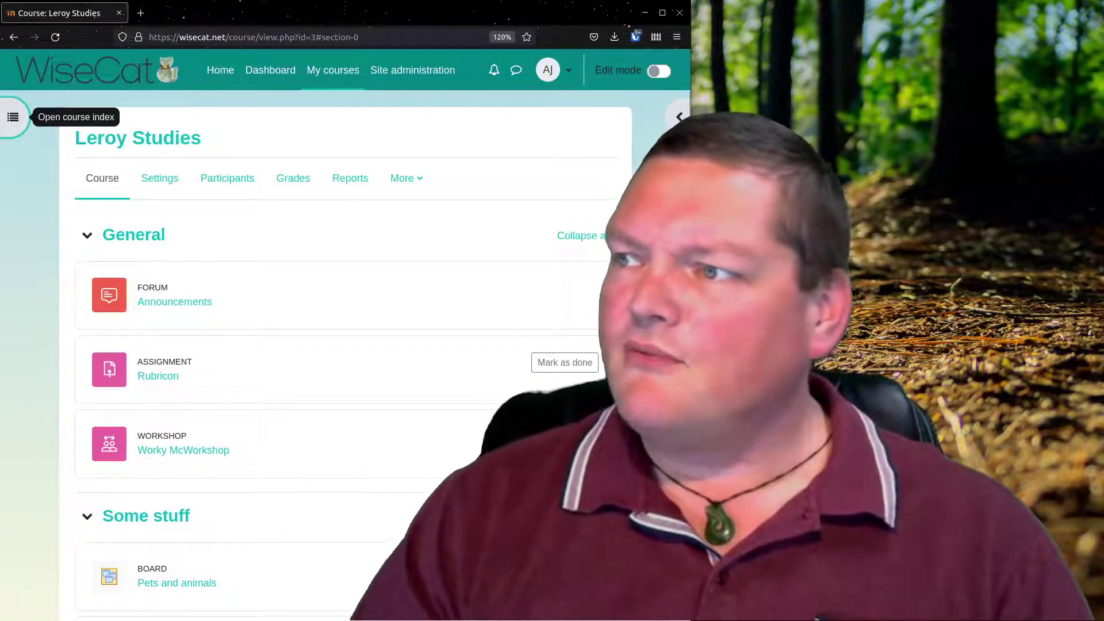
drag(690, 278, 615, 279)
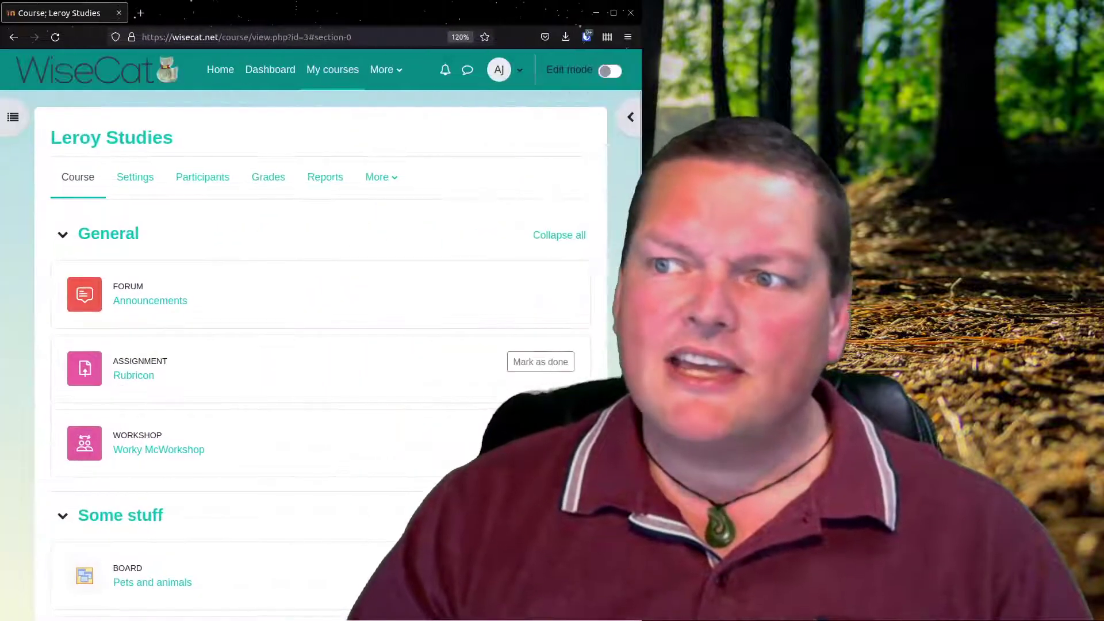
drag(642, 230, 740, 230)
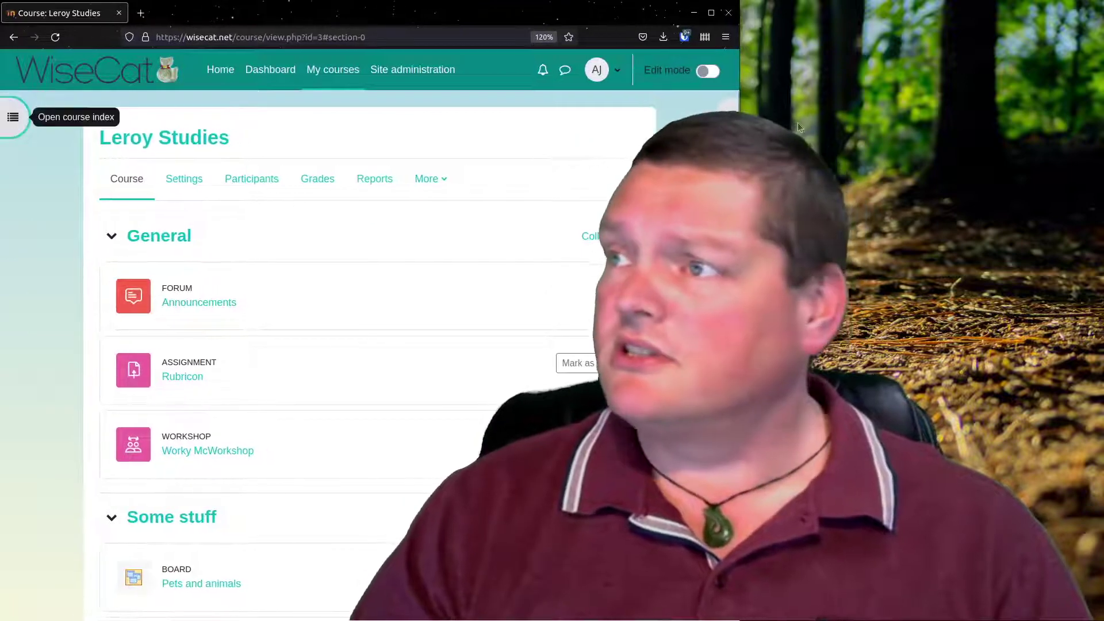
click(712, 12)
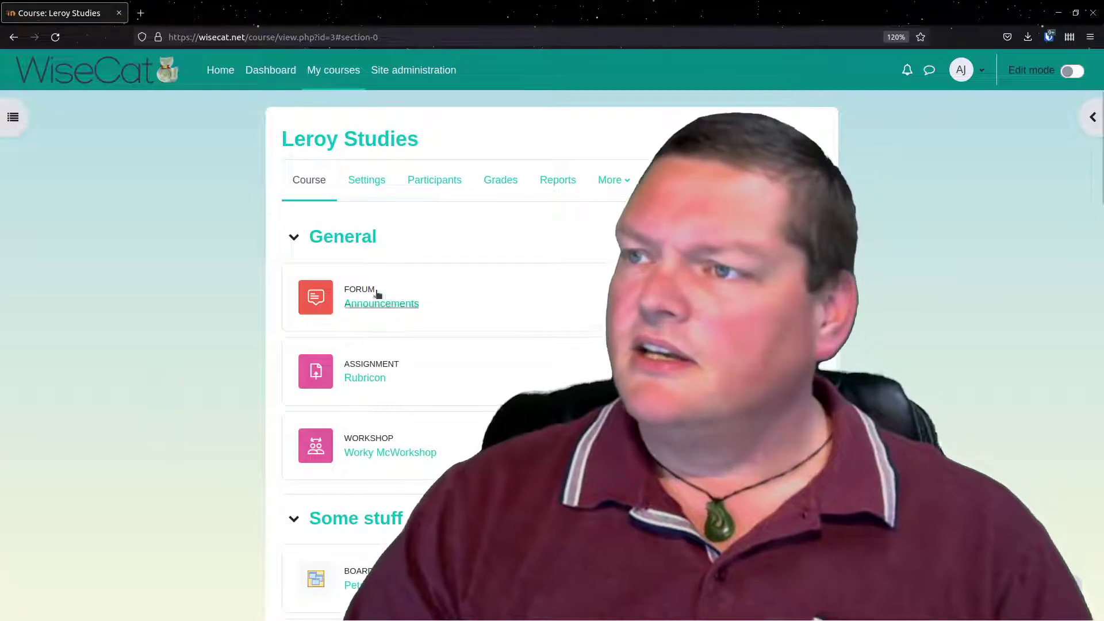
Step: Open Worky McWorkshop, hide the course index, and resize the window to check the layout
click(382, 452)
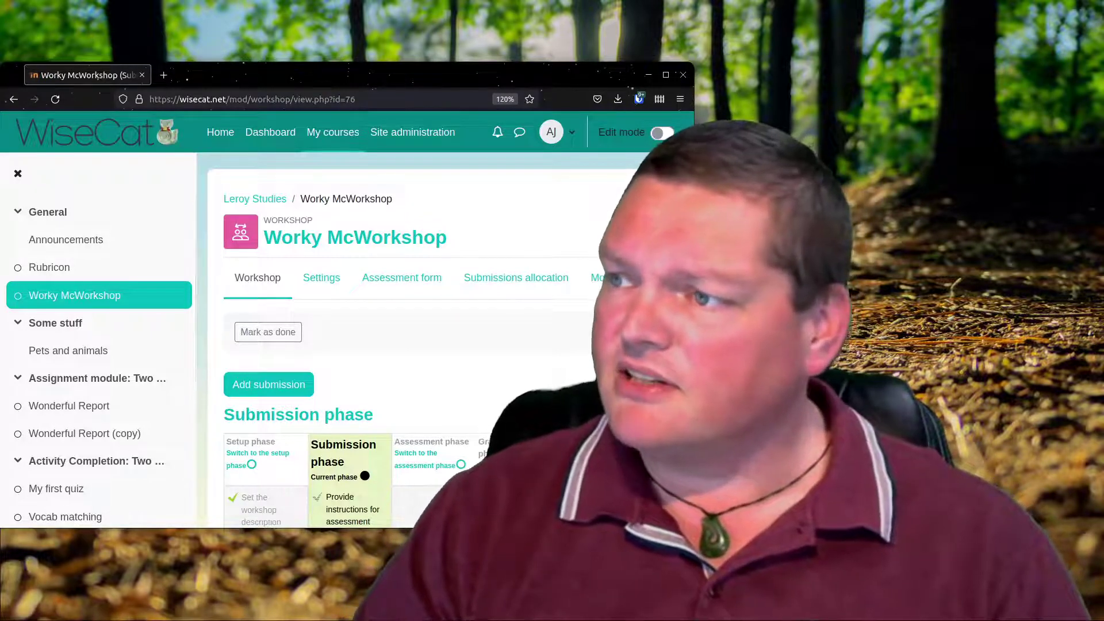
click(18, 173)
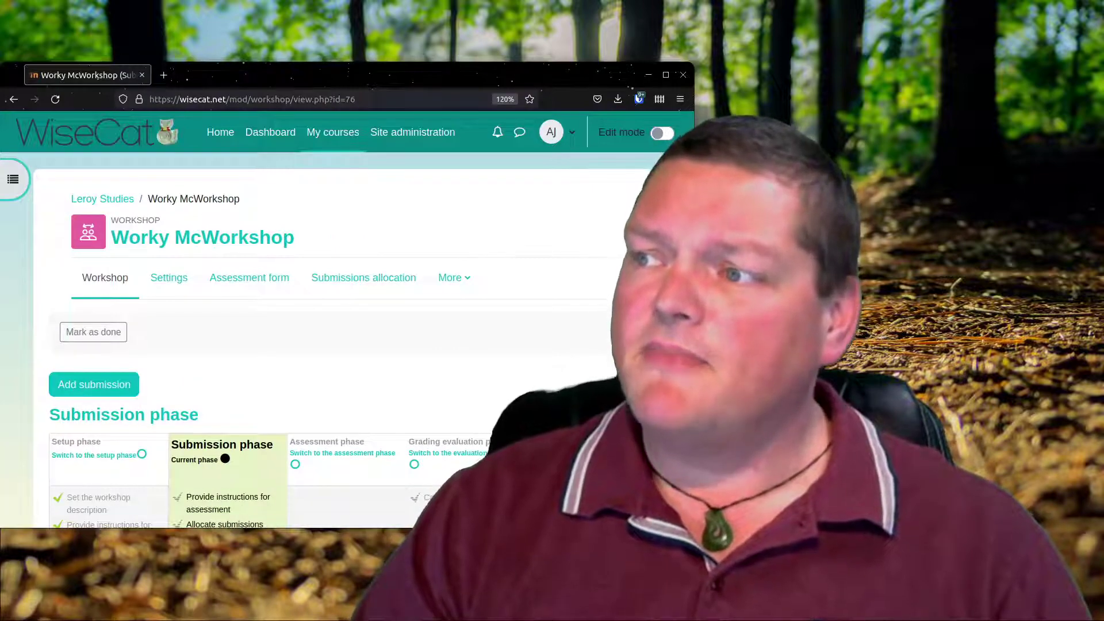
drag(694, 288, 617, 315)
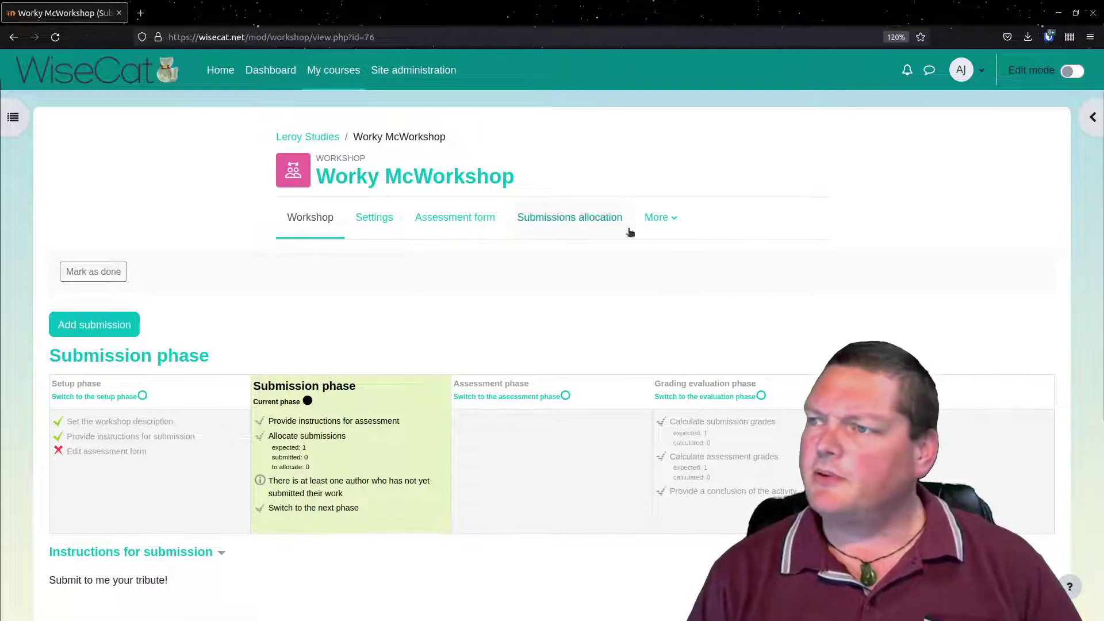
Step: Show the course index, visit Rubricon, Announcements and Worky McWorkshop, then return to Leroy Studies
scroll(301, 510, down, 5)
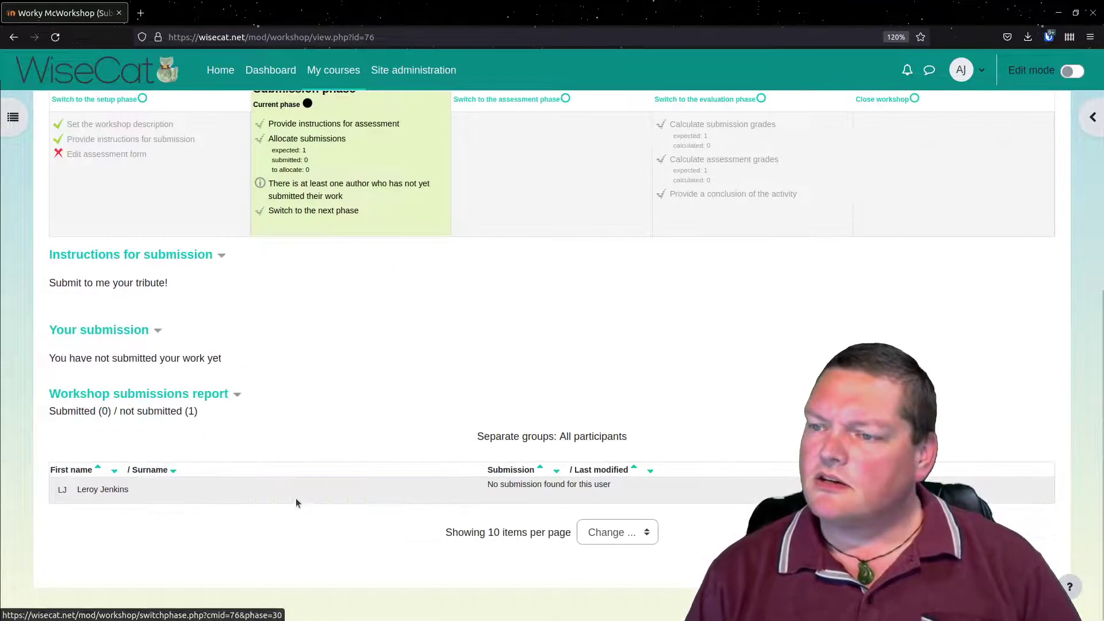
scroll(193, 502, up, 5)
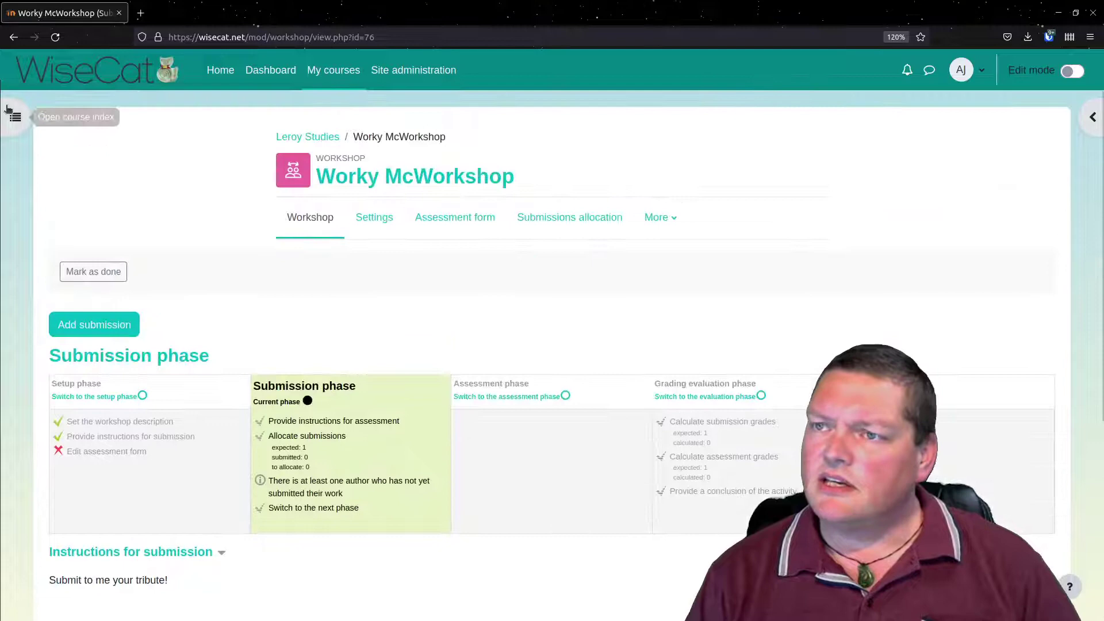
click(13, 117)
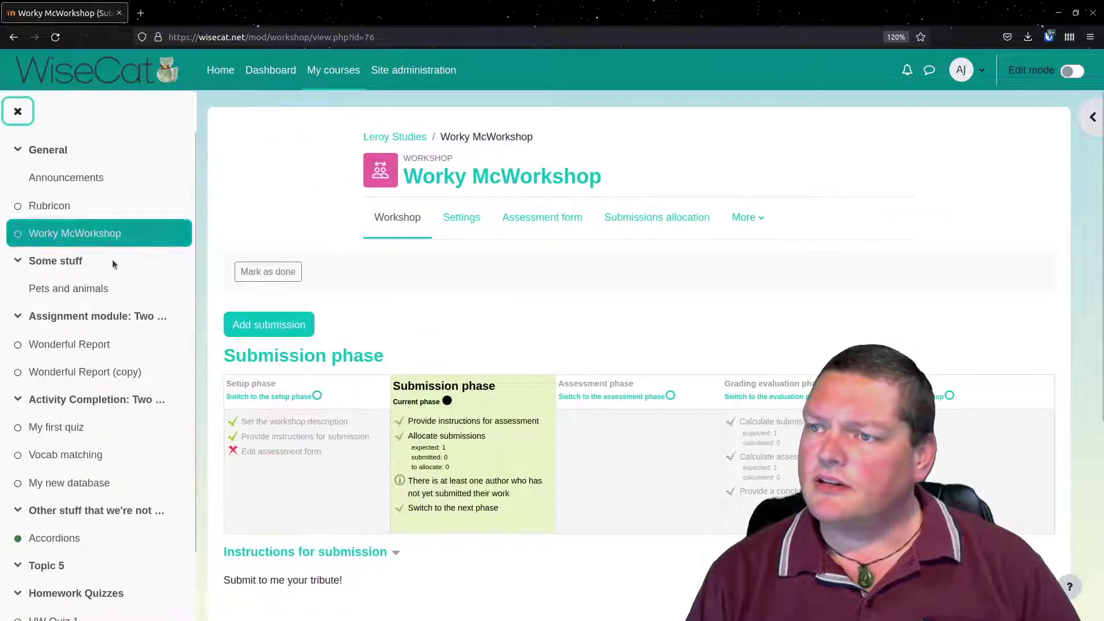
click(60, 206)
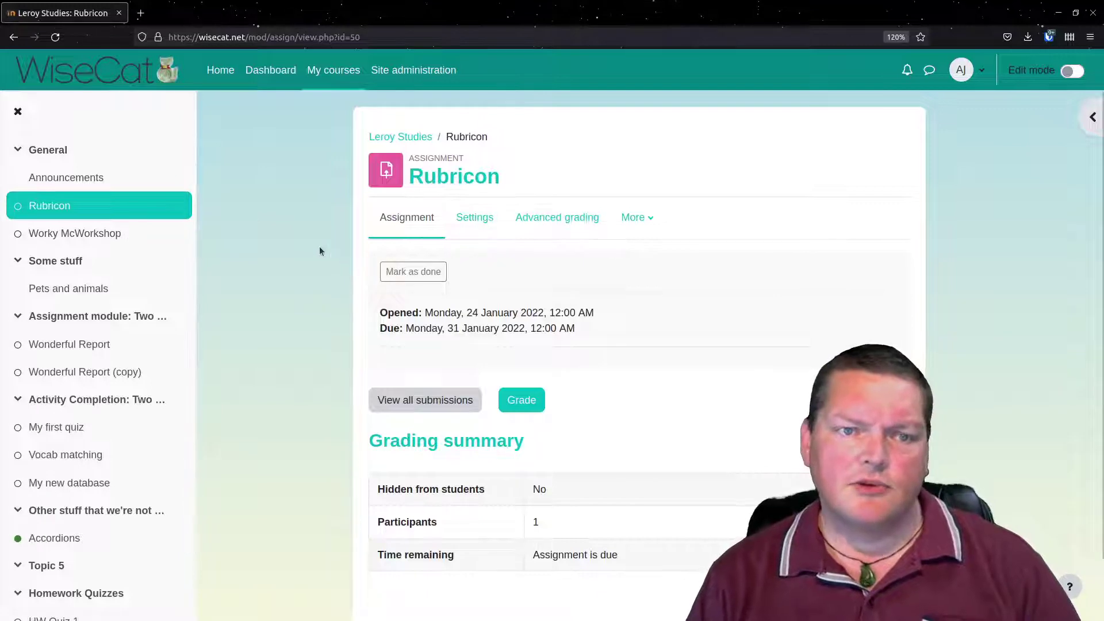
click(55, 187)
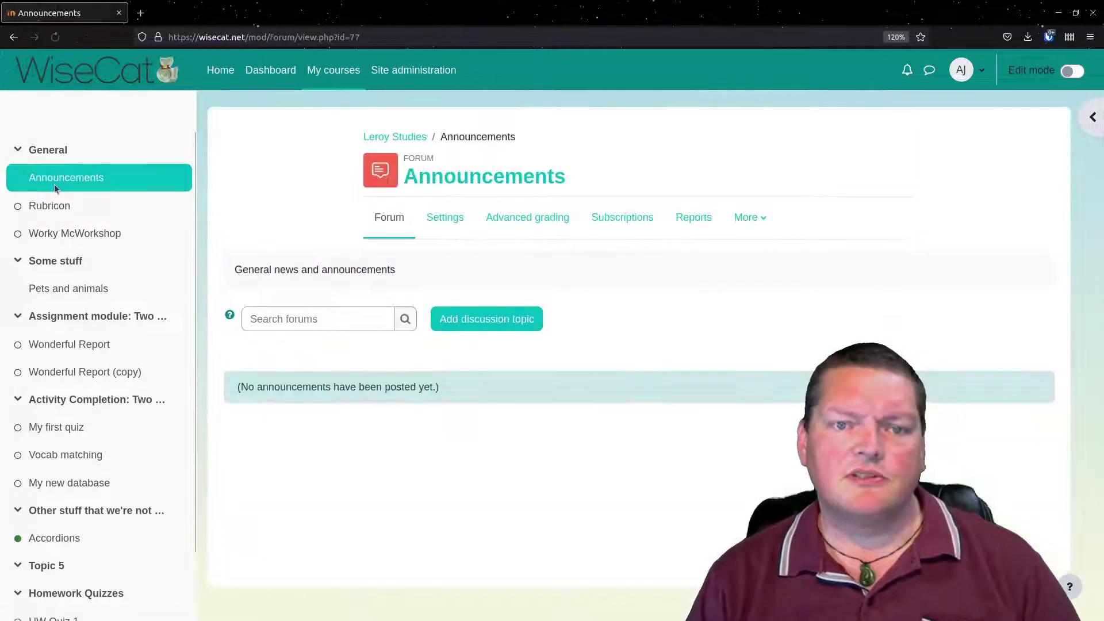
click(53, 234)
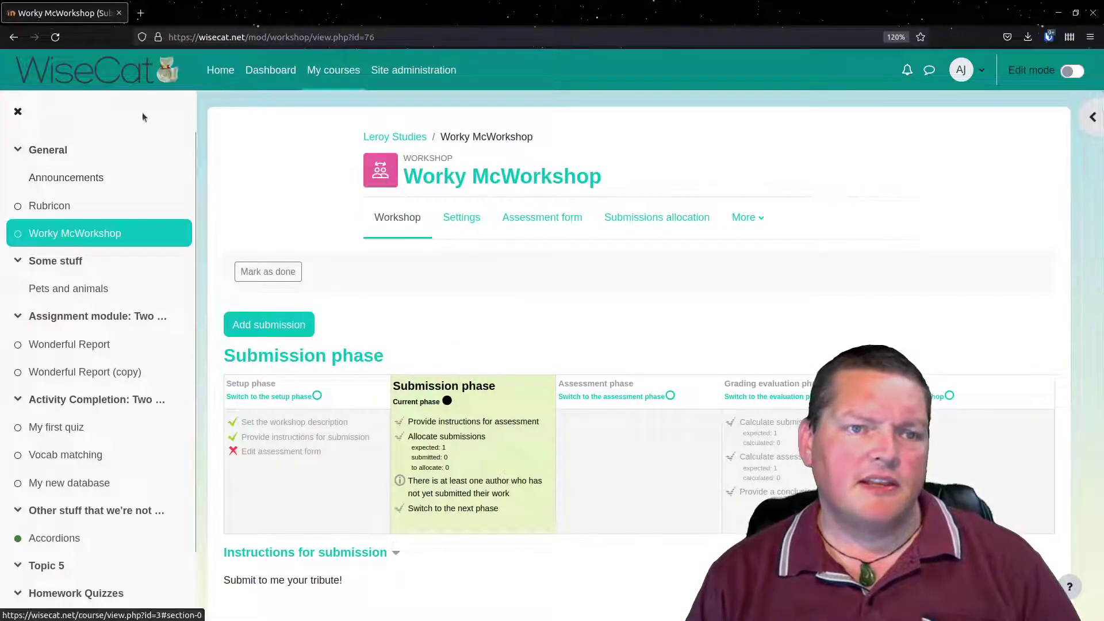
click(375, 143)
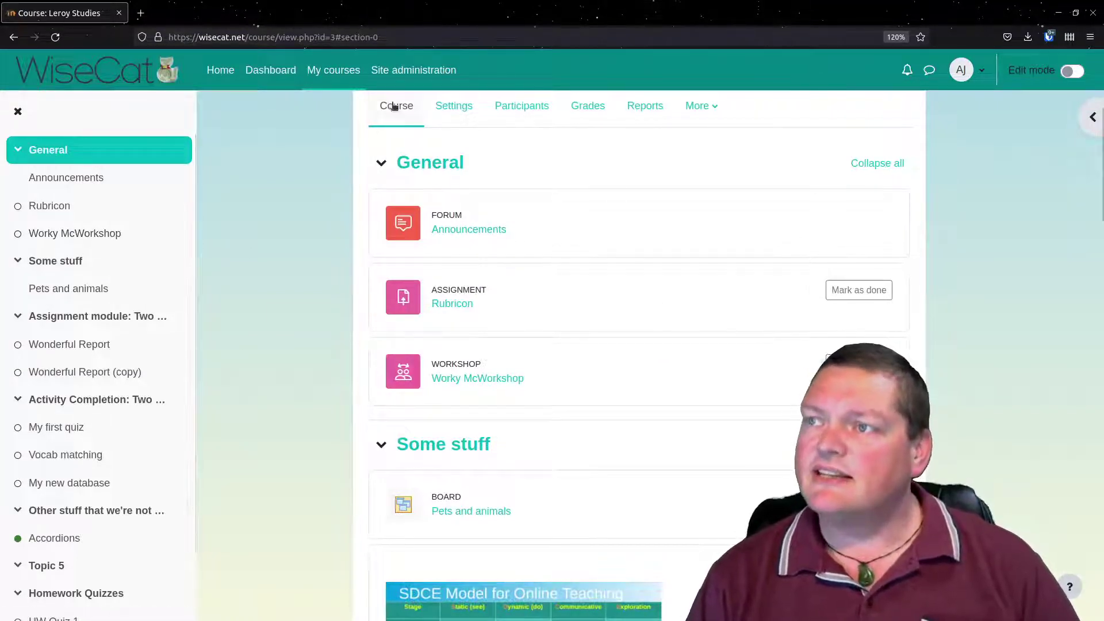
Step: Go to Site administration > Appearance > Themes > Boost advanced settings
click(412, 70)
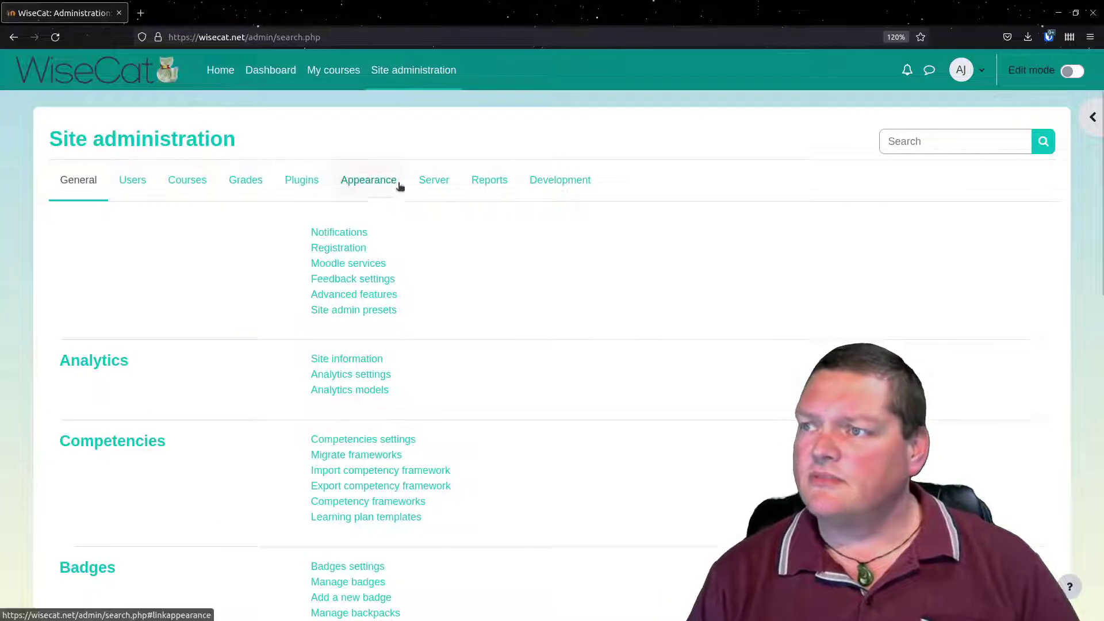
click(394, 182)
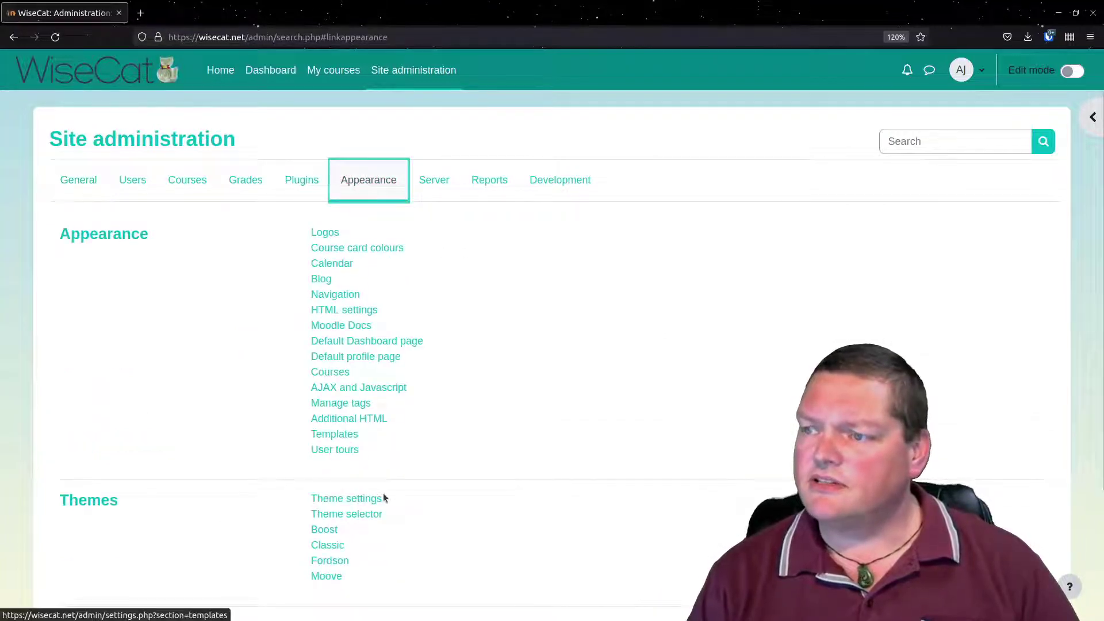
click(332, 531)
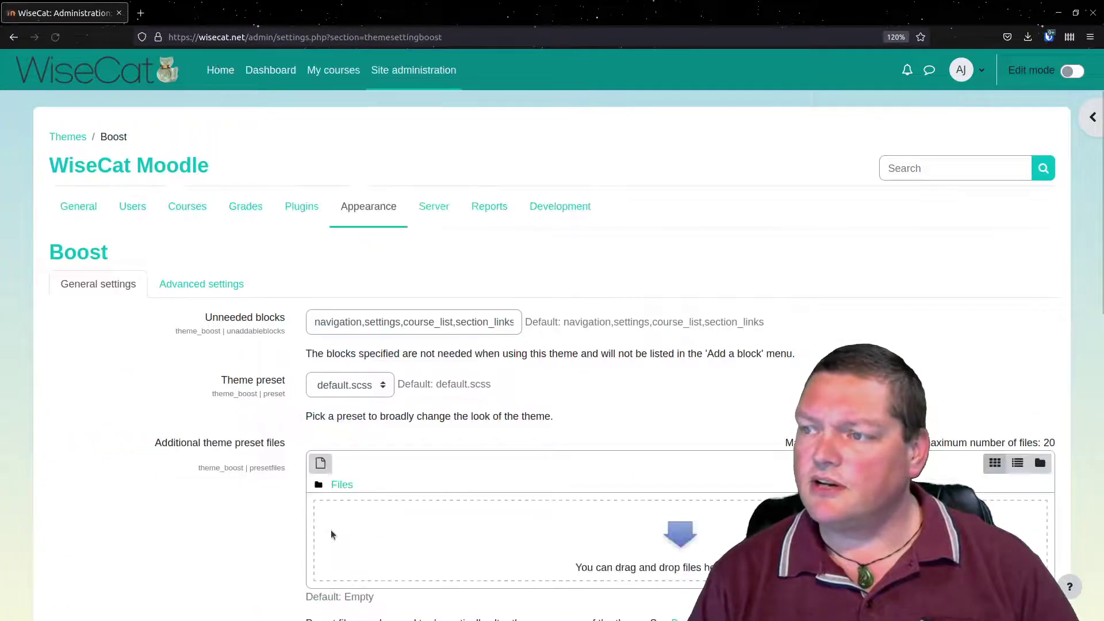
click(206, 294)
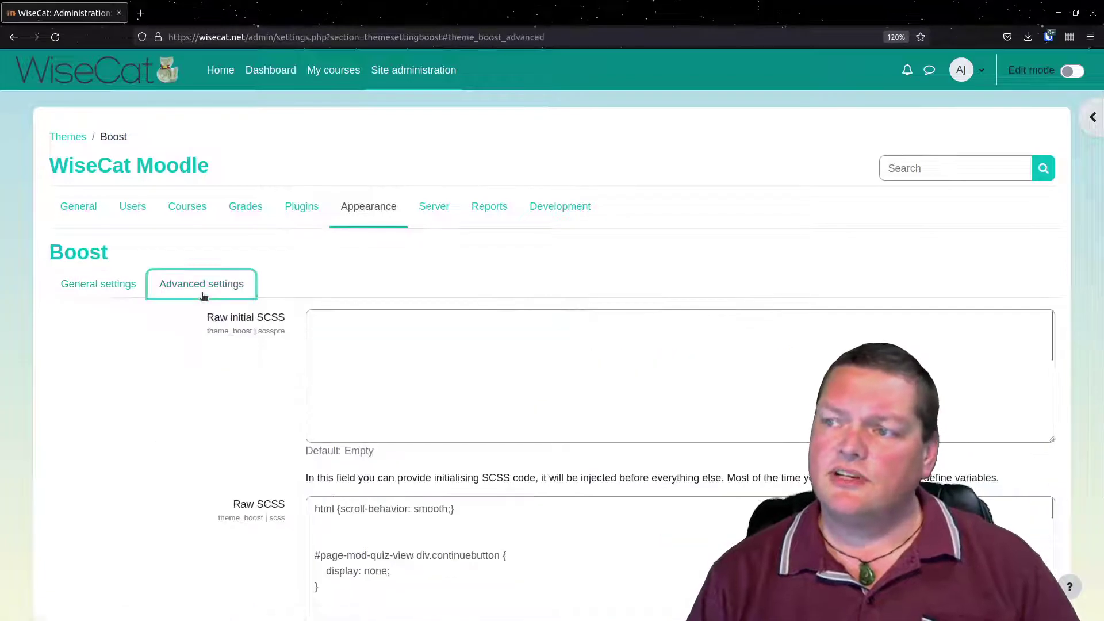
Step: Enter $course-content-maxwidth: 100% !default; in Raw initial SCSS with a comment about using all available space
click(440, 357)
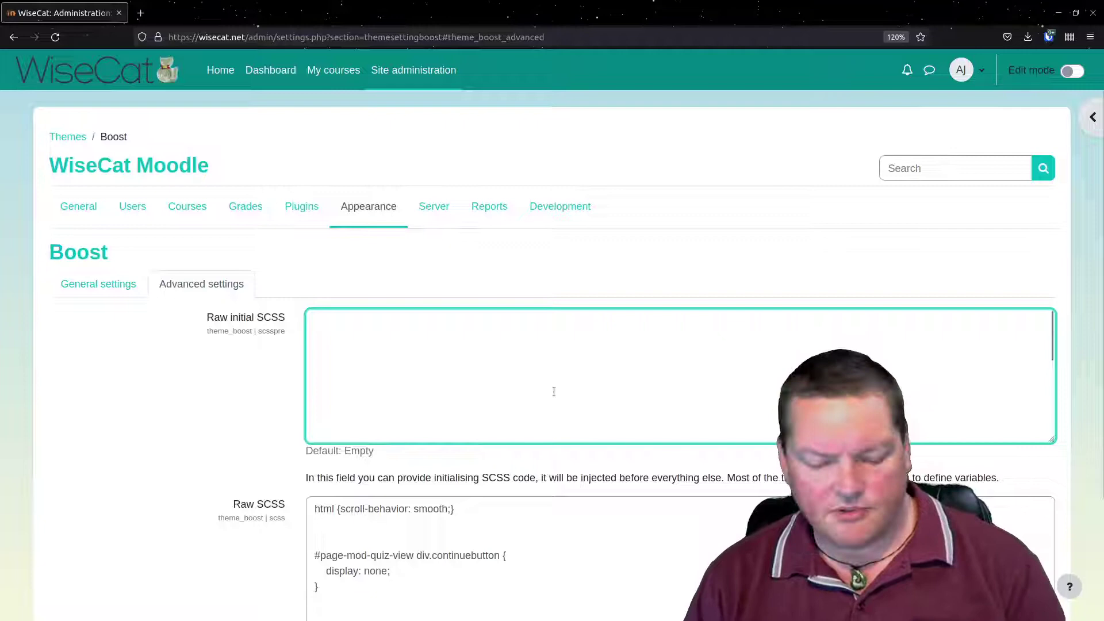
text($course-content-maxwidth: 100% !default;)
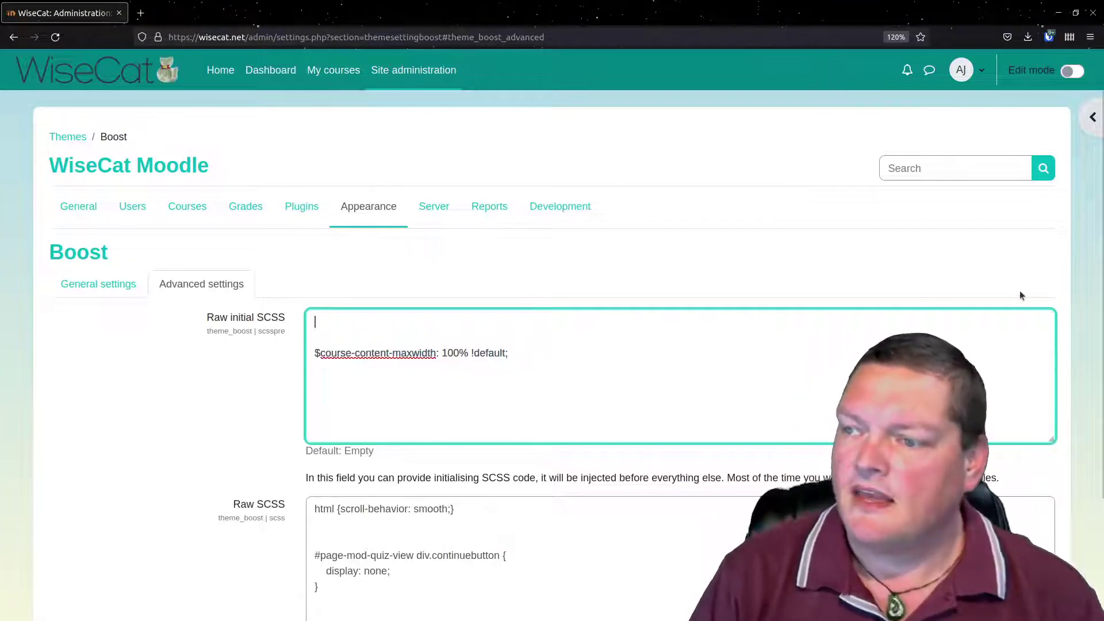
key(Delete)
text(/**/)
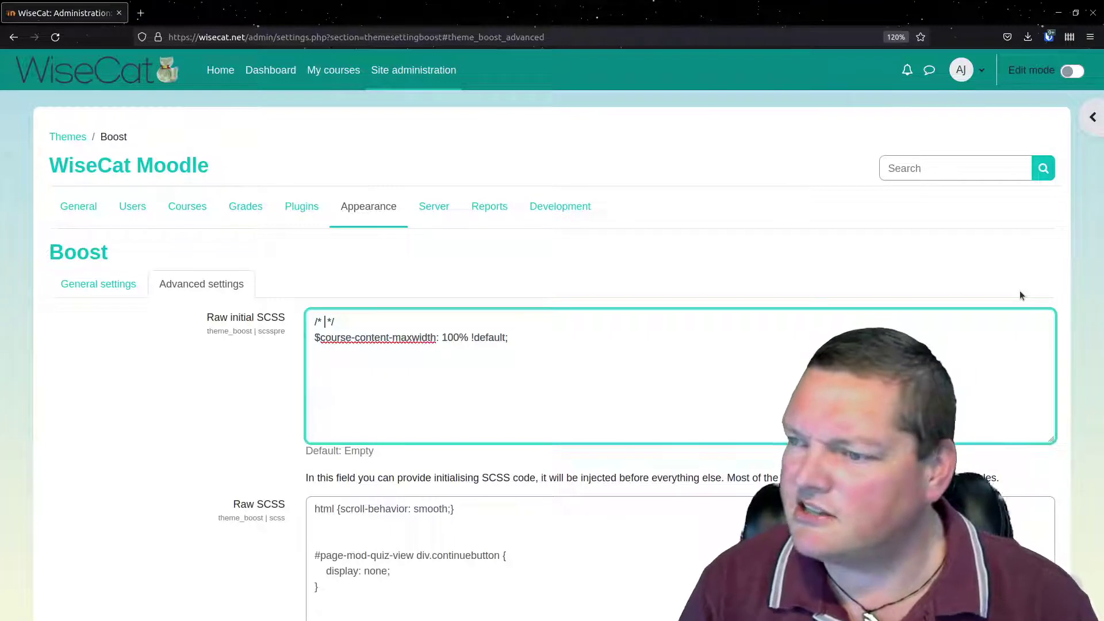
text(Make)
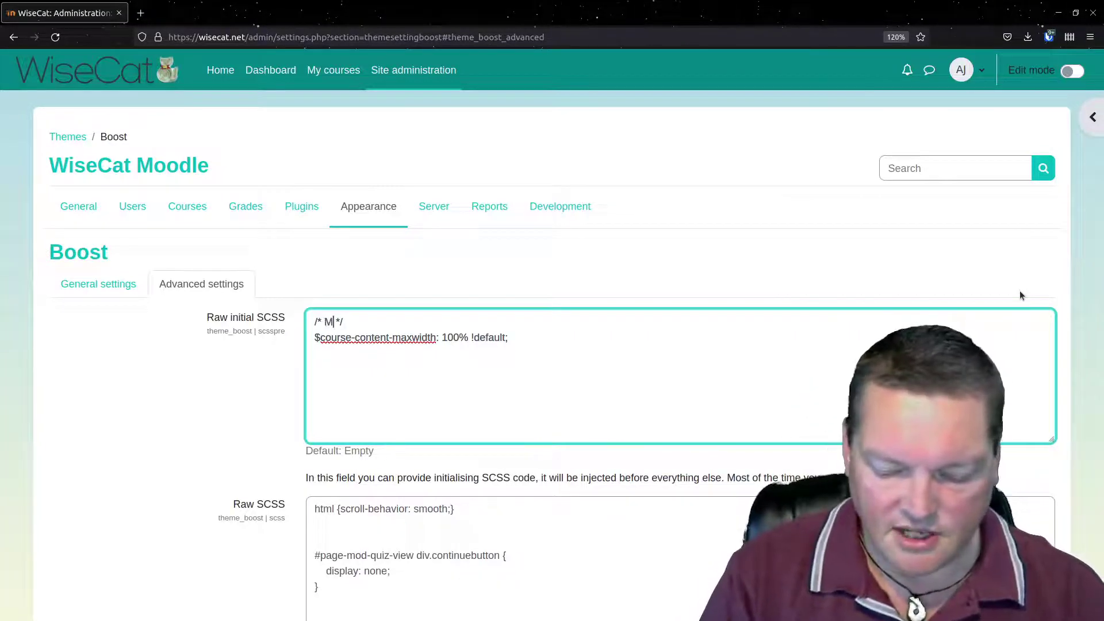
text( the conte)
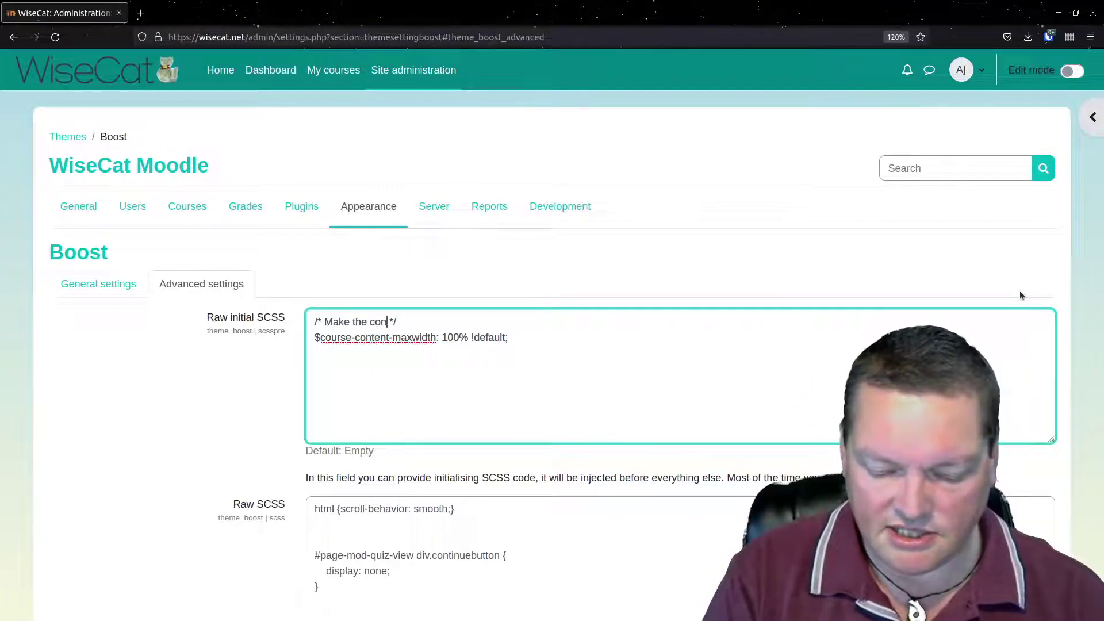
text(nt area)
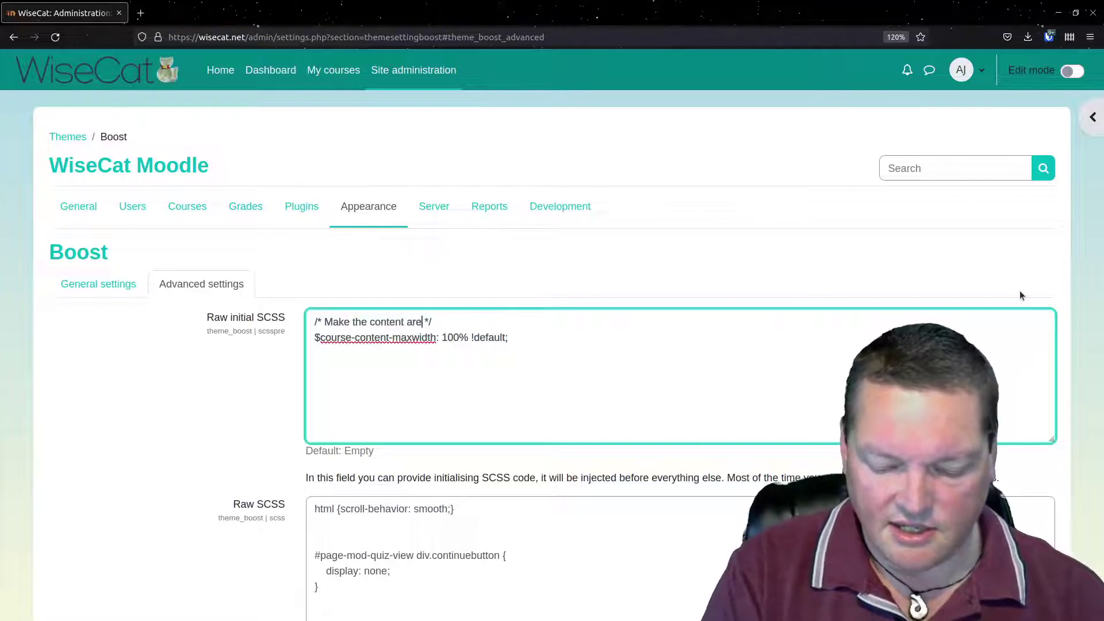
text( use all the)
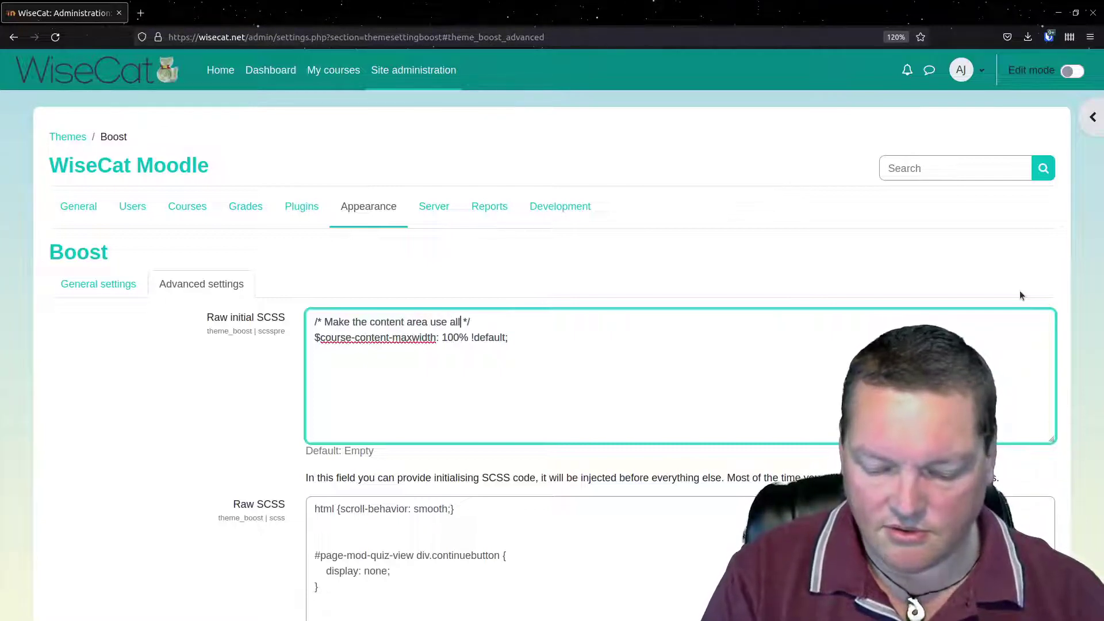
text( avaia)
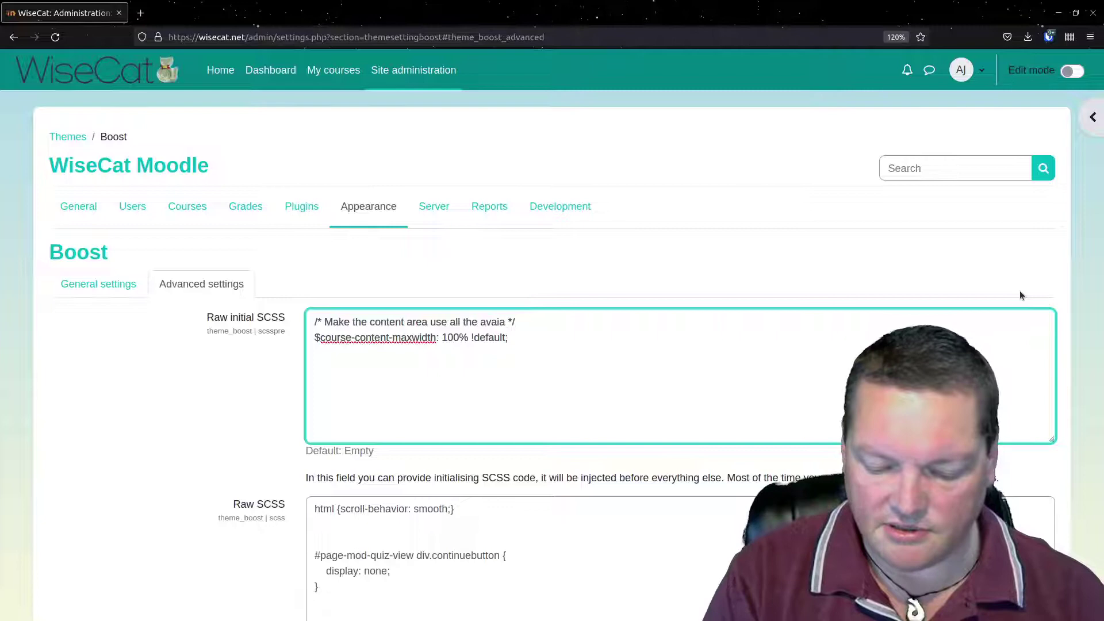
key(BackSpace)
key(BackSpace)
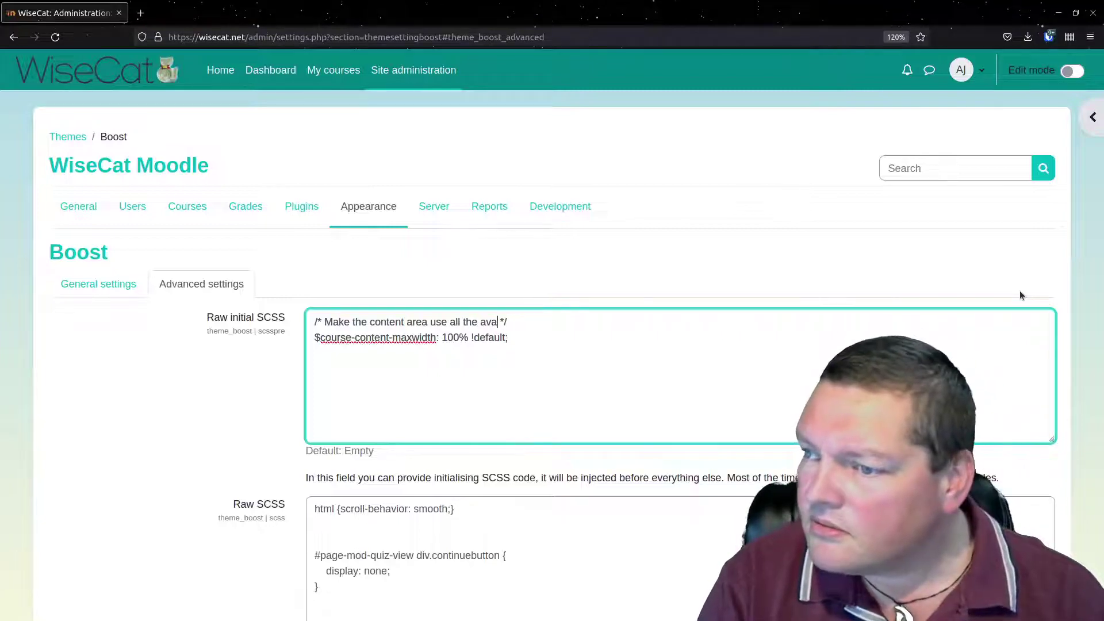
text(ila)
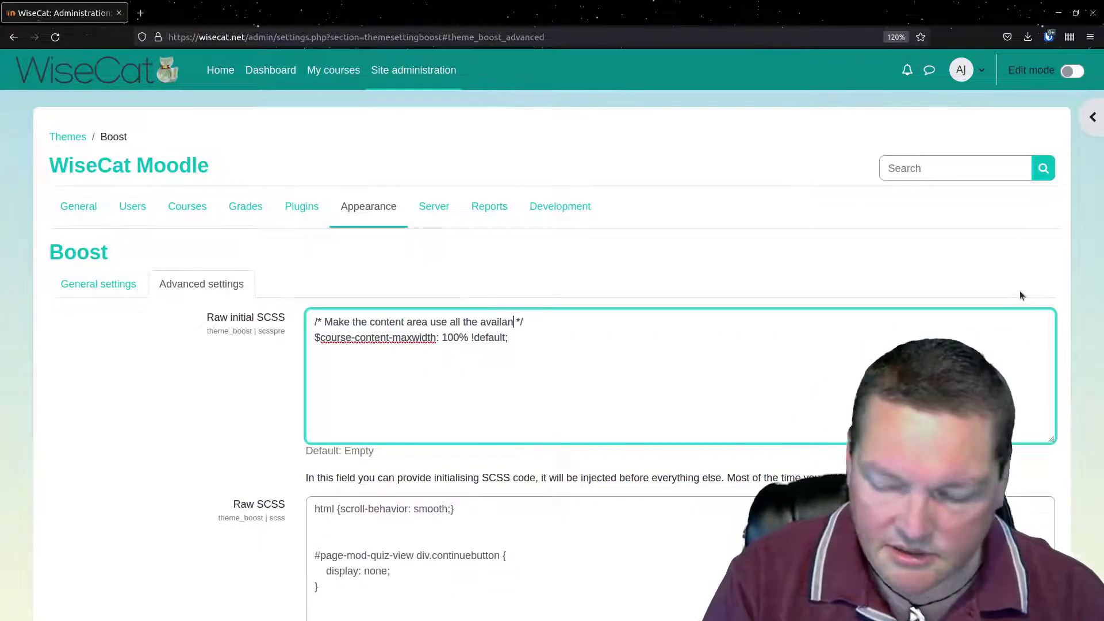
text(ble spac)
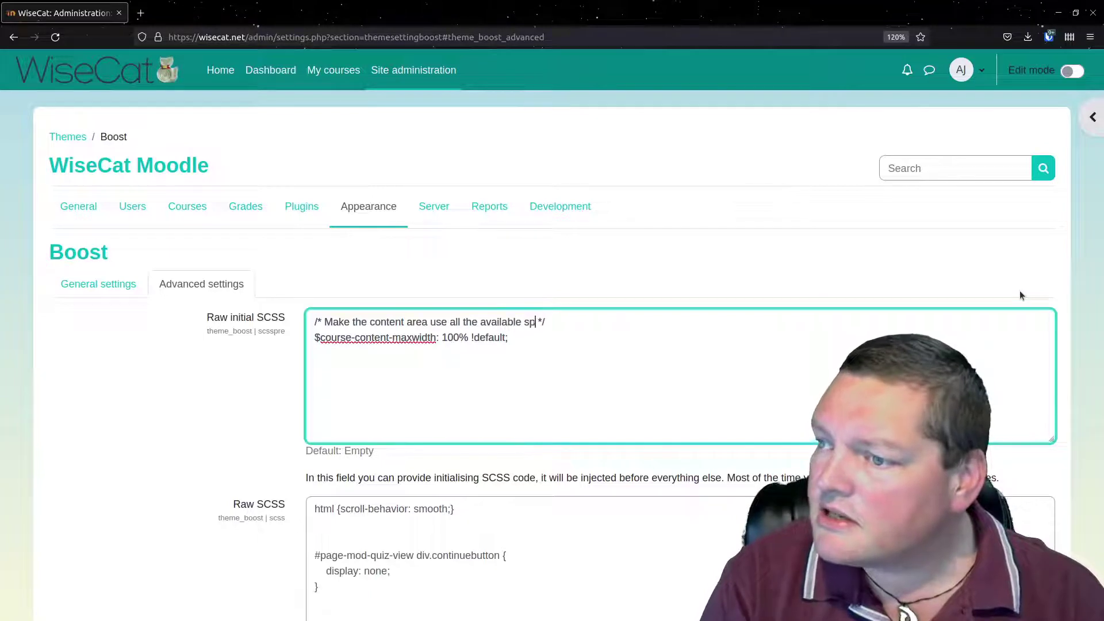
text(e)
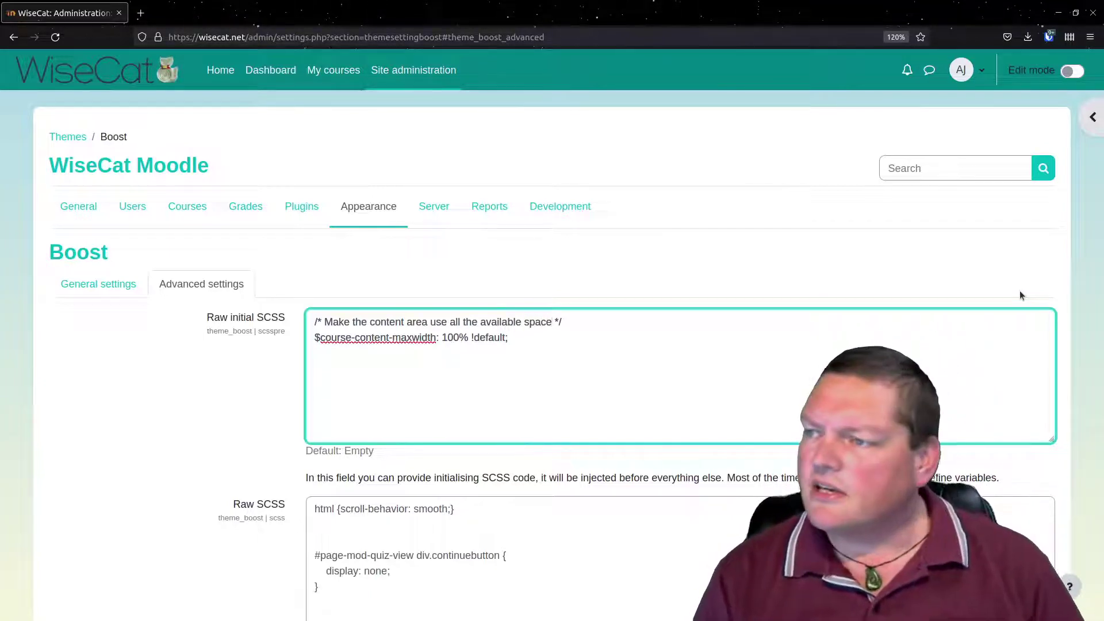
scroll(248, 424, down, 3)
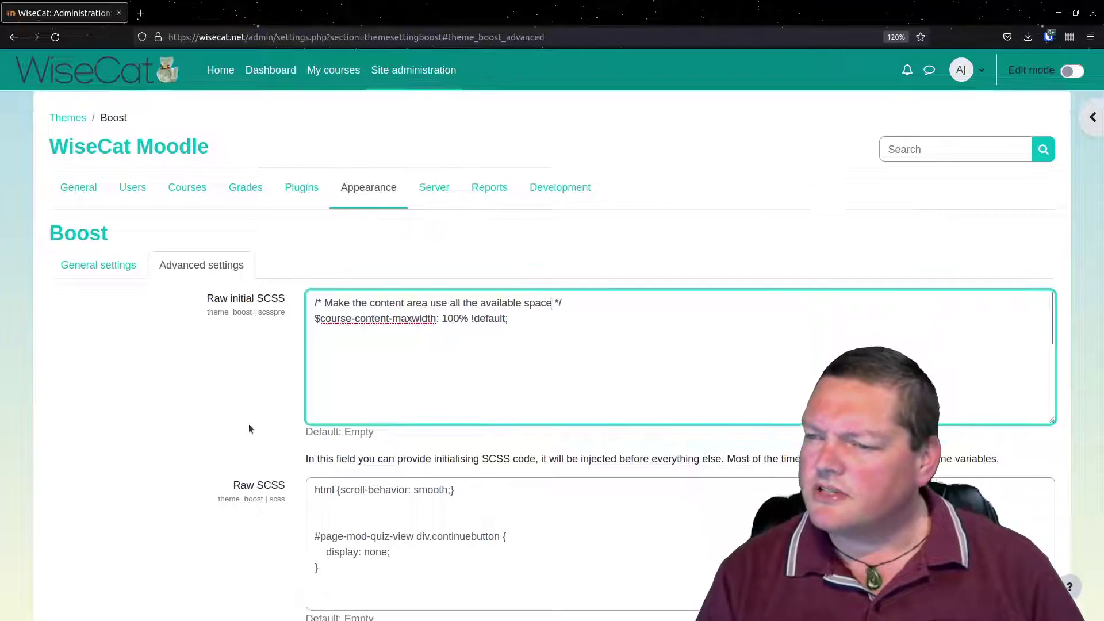
Step: Save the Boost theme settings and go to the site home page
click(344, 552)
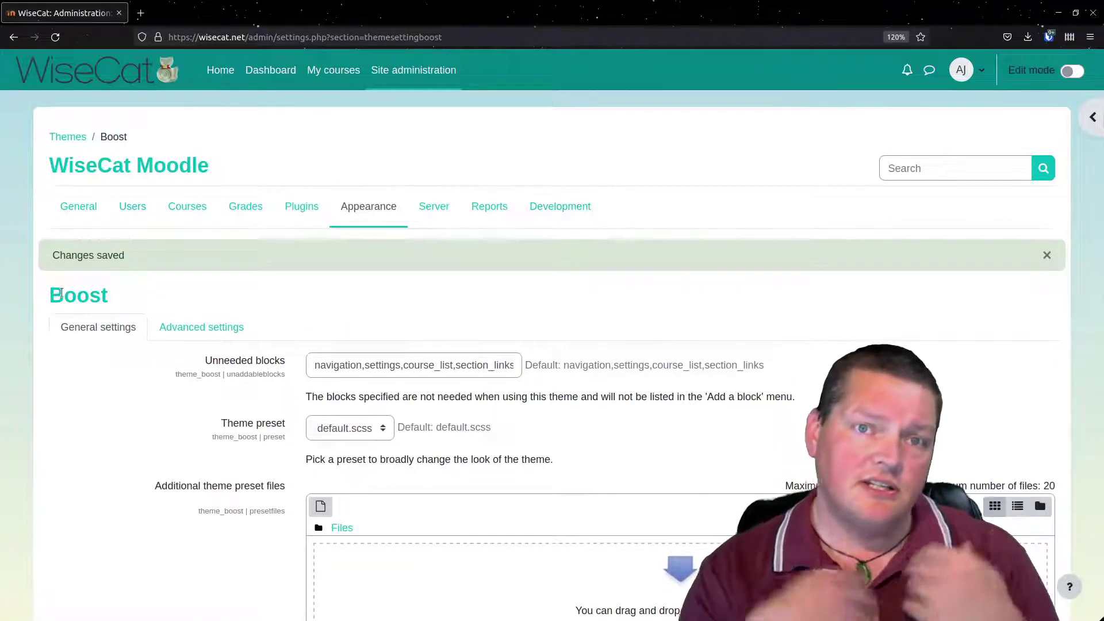
click(220, 68)
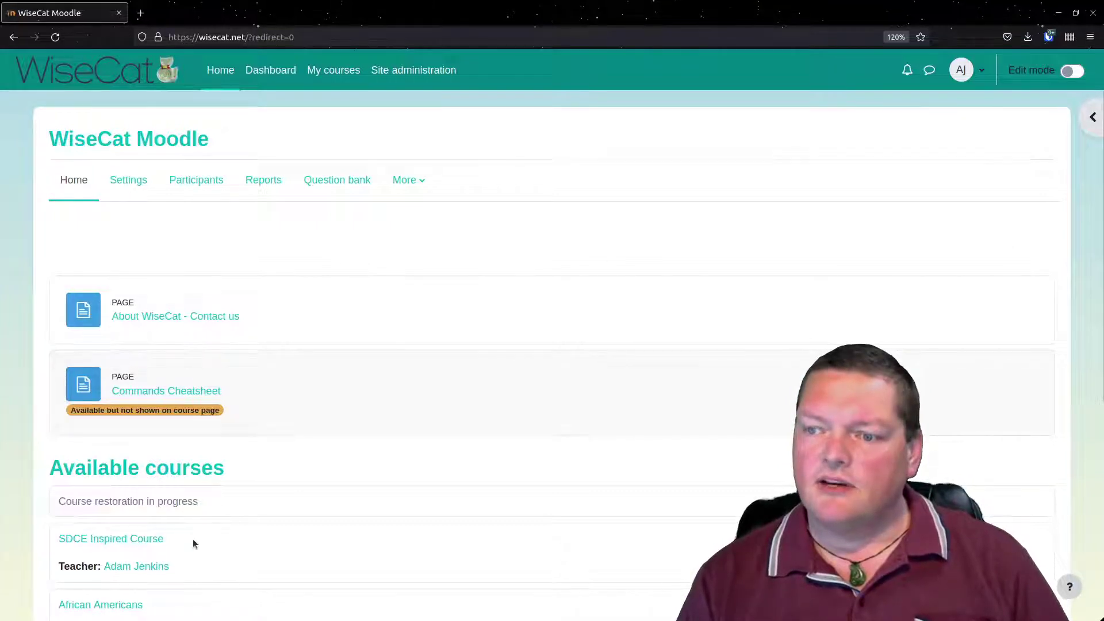
scroll(156, 442, down, 2)
scroll(138, 207, up, 2)
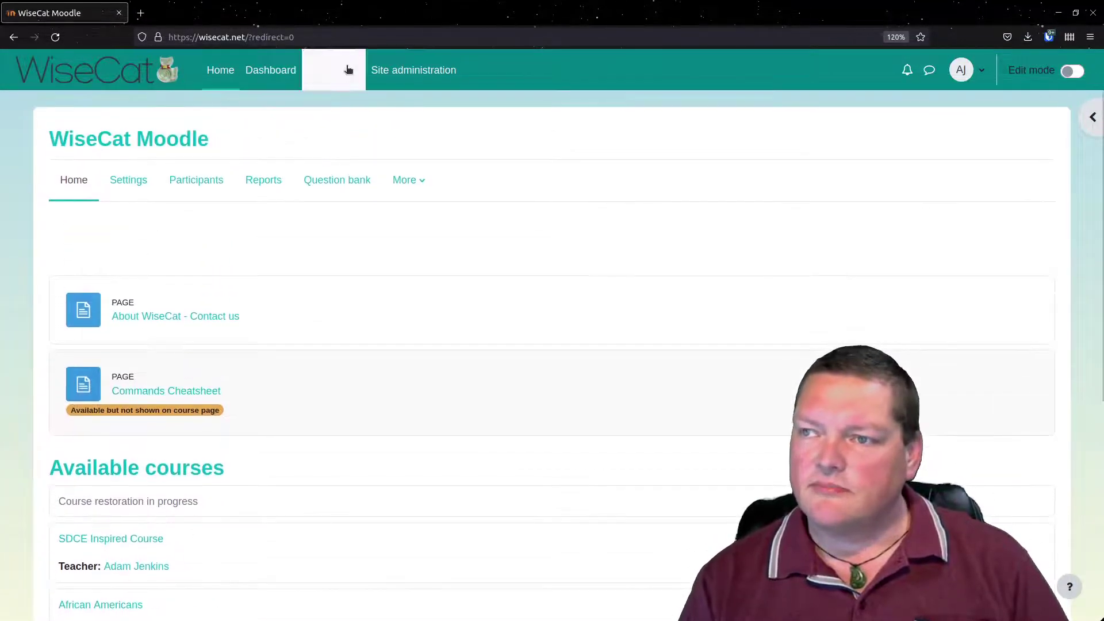
Step: Open Leroy Studies from My courses, dismissing the courses tour popup
click(344, 70)
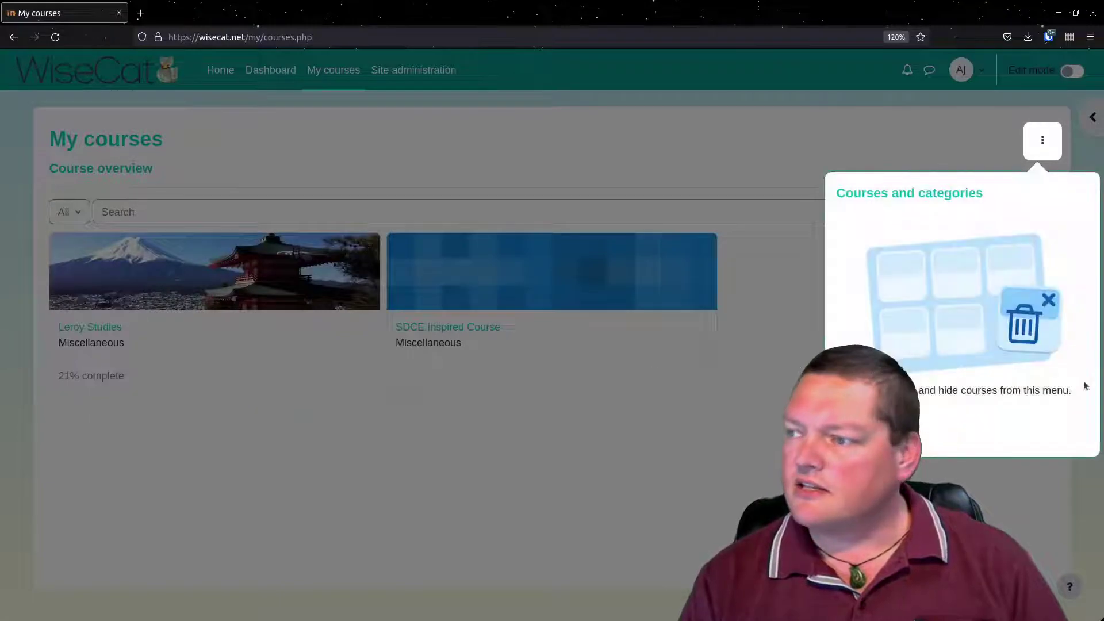
click(1064, 436)
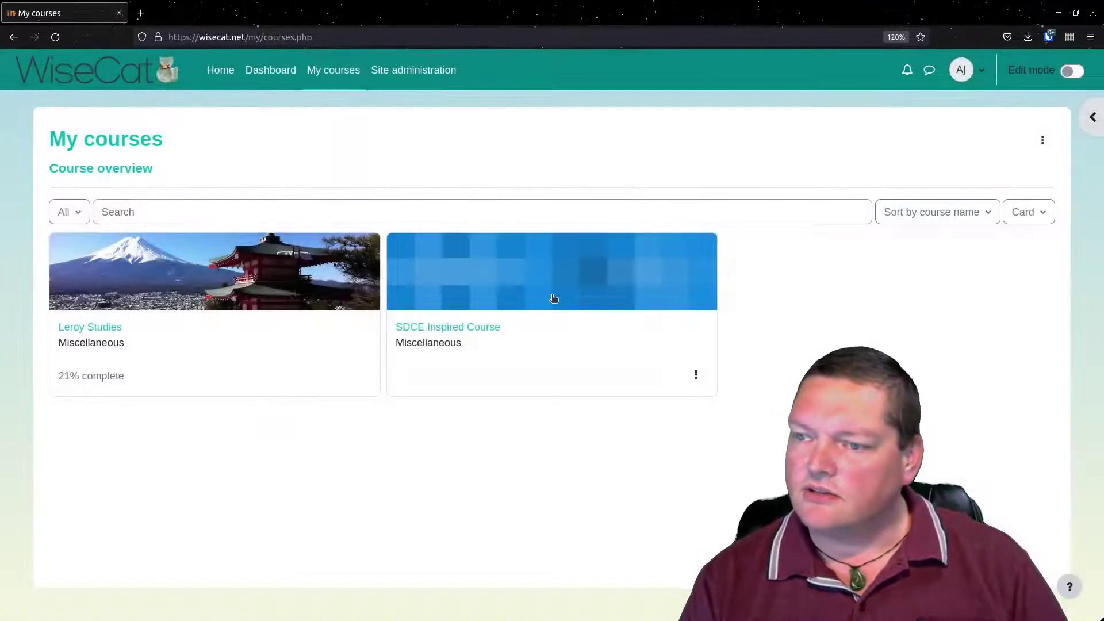
click(142, 265)
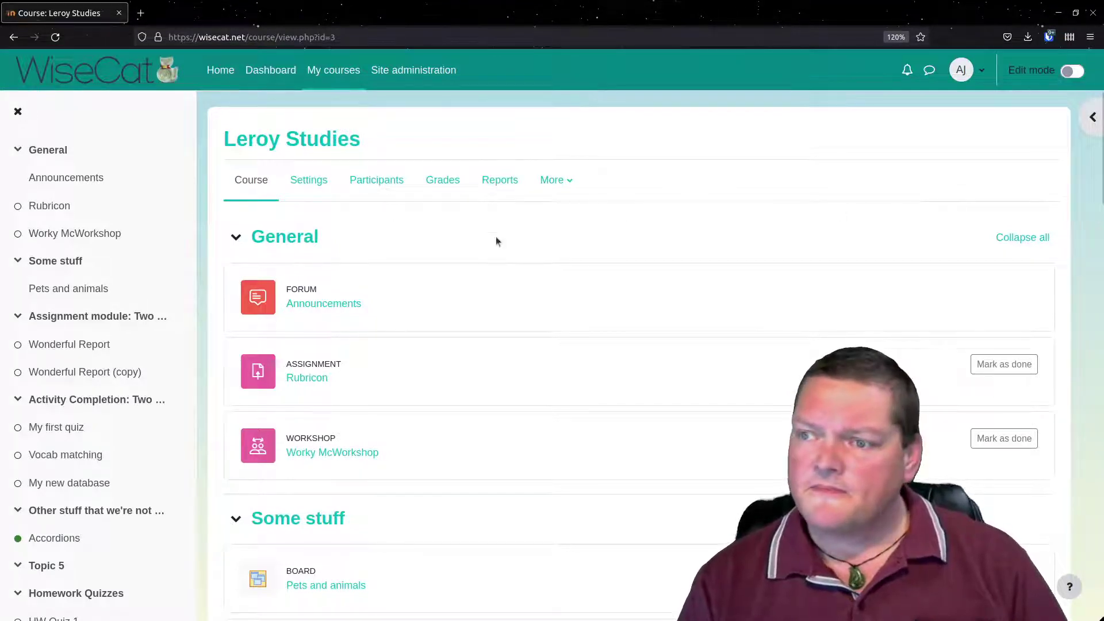
Step: Cycle through Announcements, Rubricon and Worky McWorkshop via the course index, finishing on Rubricon
click(292, 303)
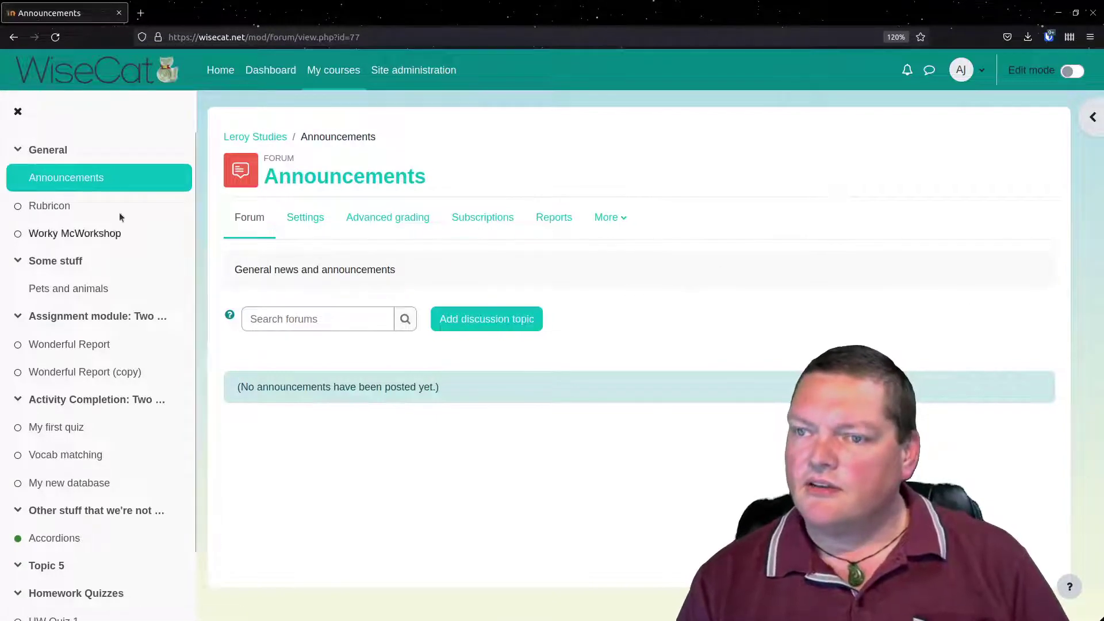
click(53, 205)
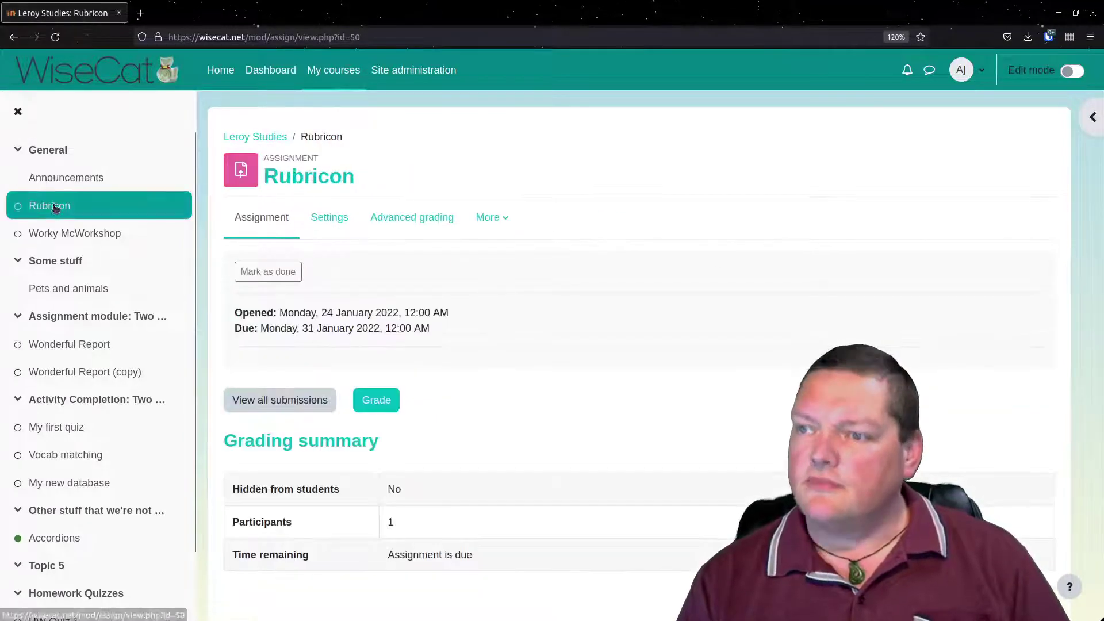
click(71, 232)
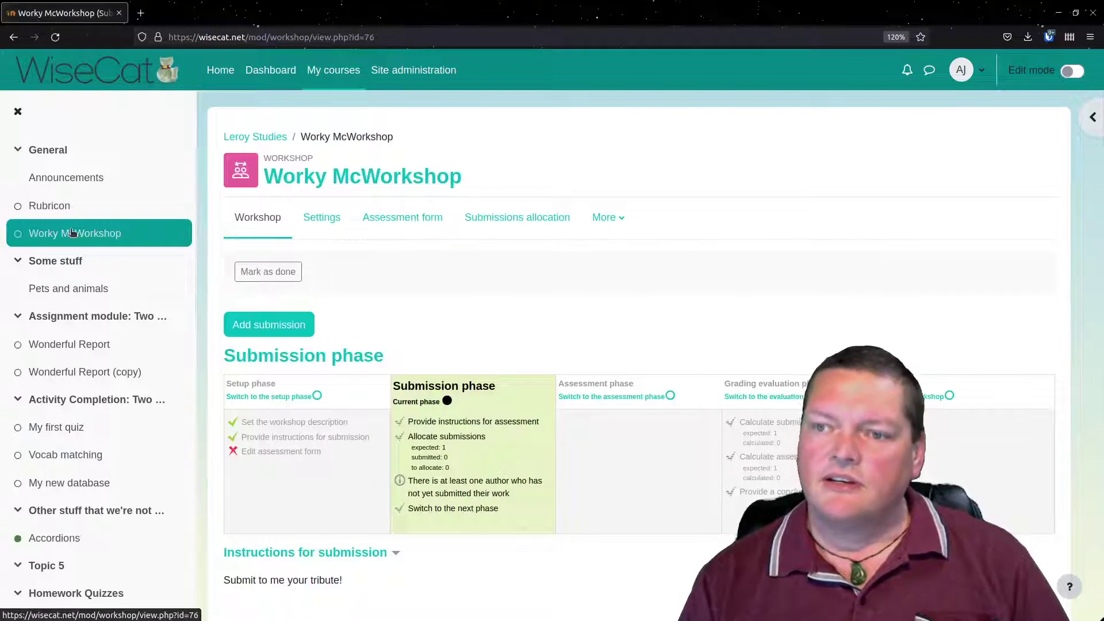
click(67, 202)
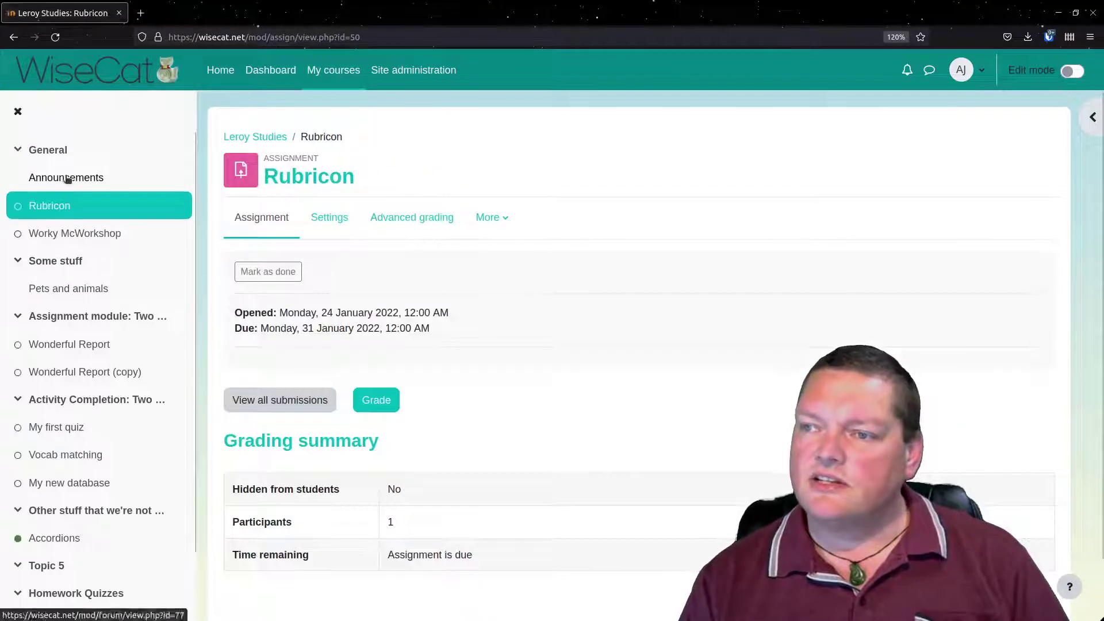
click(66, 179)
click(67, 208)
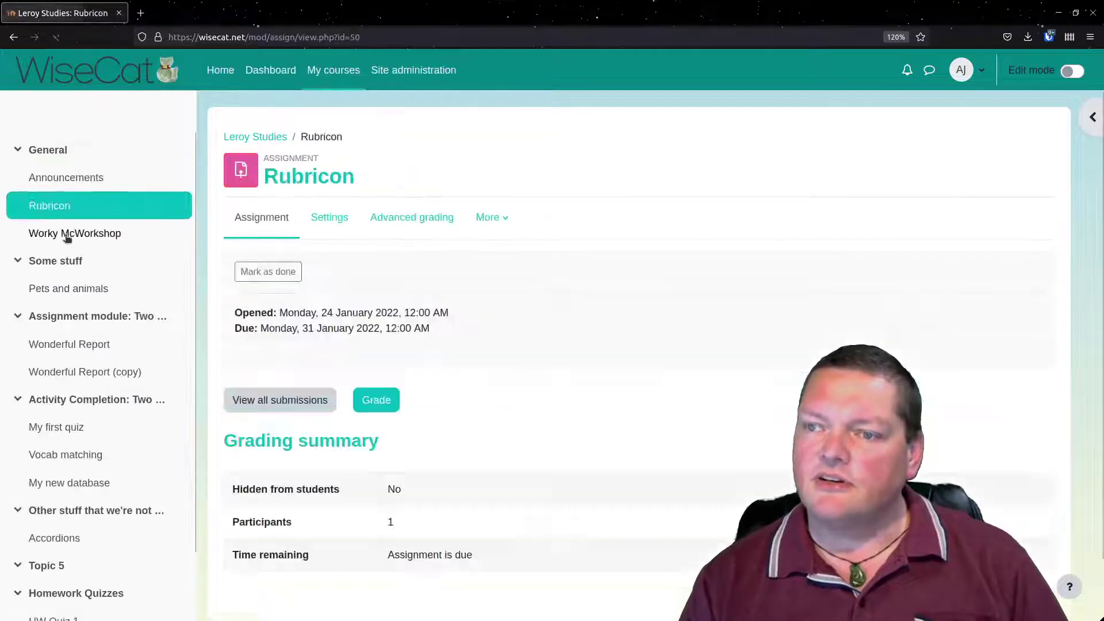
click(67, 236)
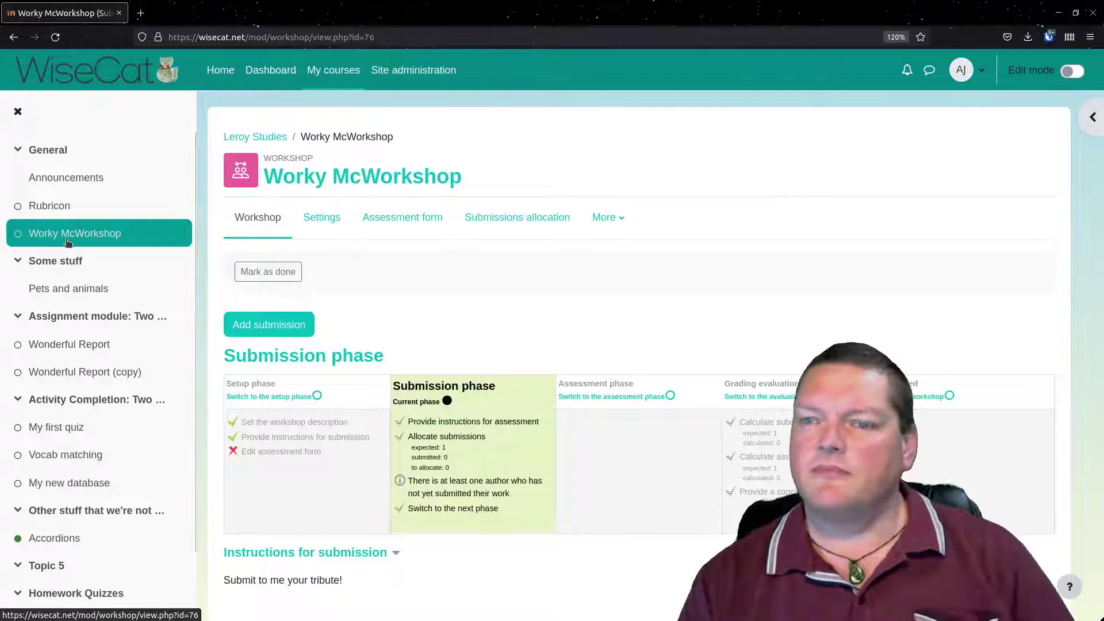
click(59, 206)
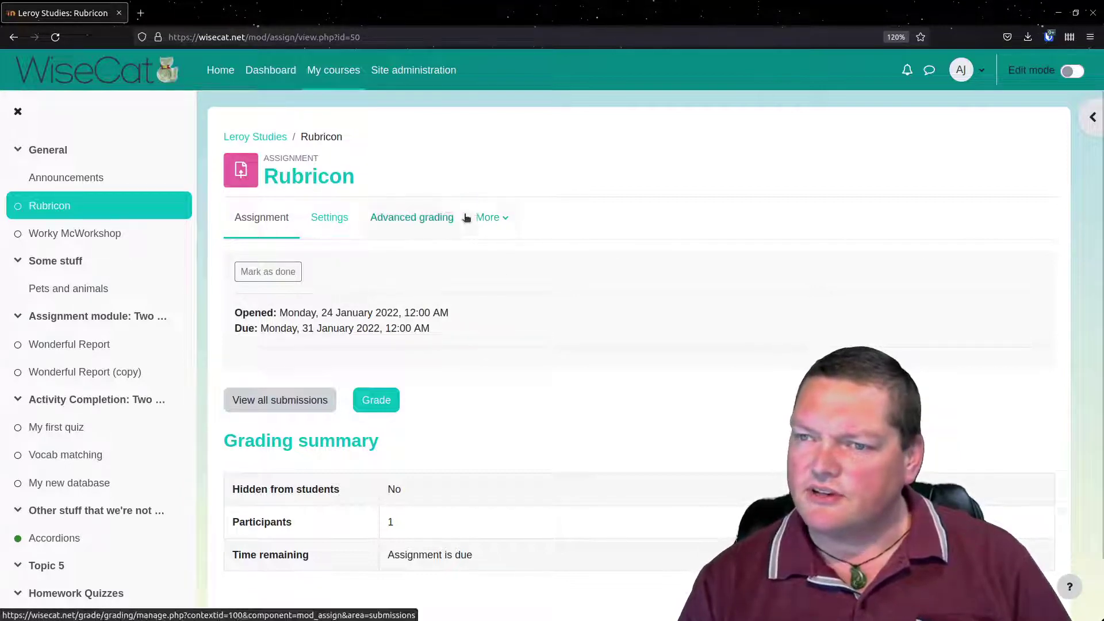
Step: Open the Announcements forum and briefly highlight its introduction text
click(99, 177)
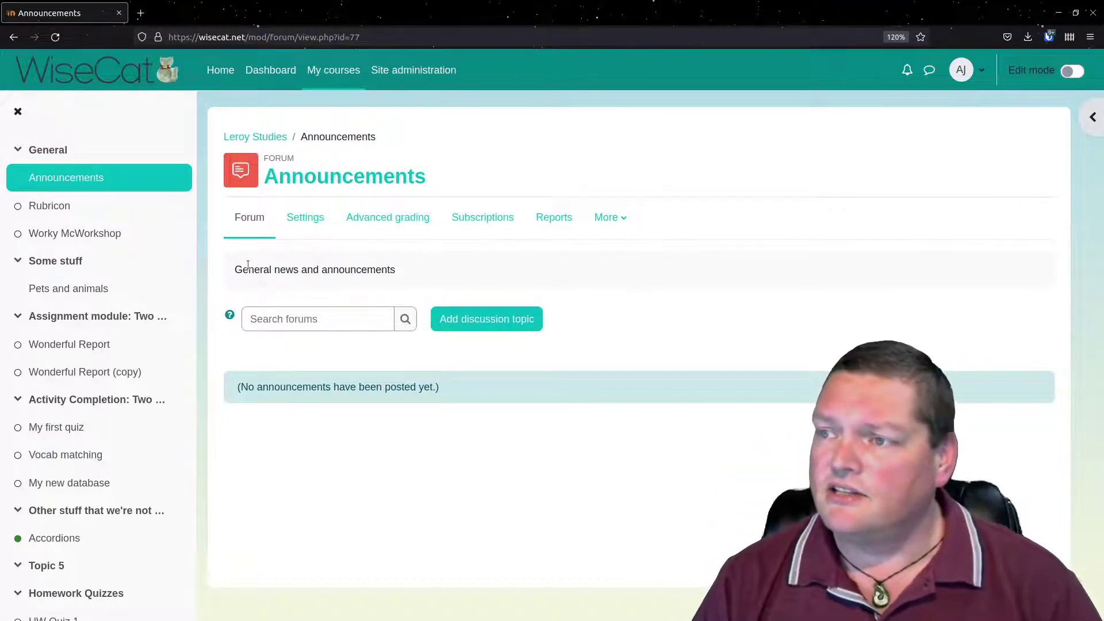
drag(248, 265, 414, 278)
click(362, 280)
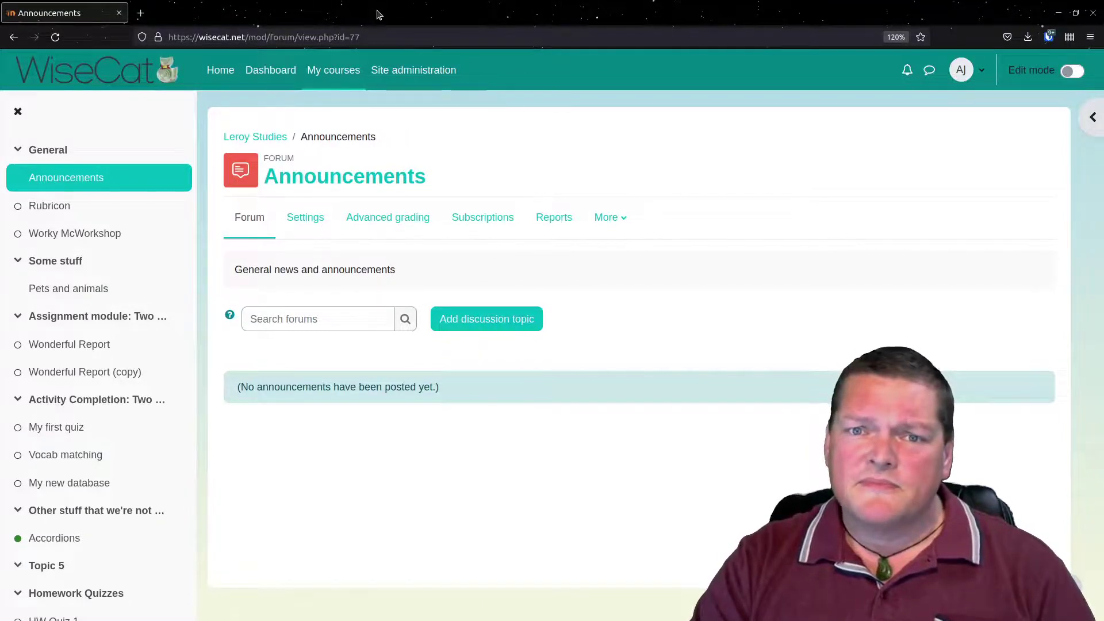
Step: Shrink the browser to a smaller window and close the course index on the Announcements forum
drag(379, 14, 1, 95)
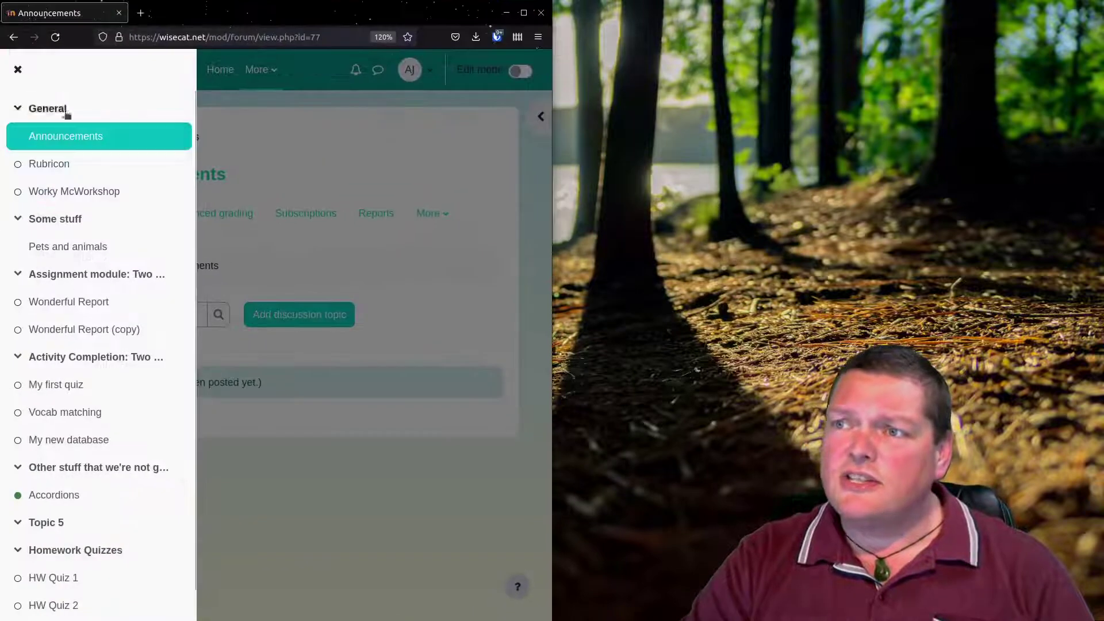
click(20, 70)
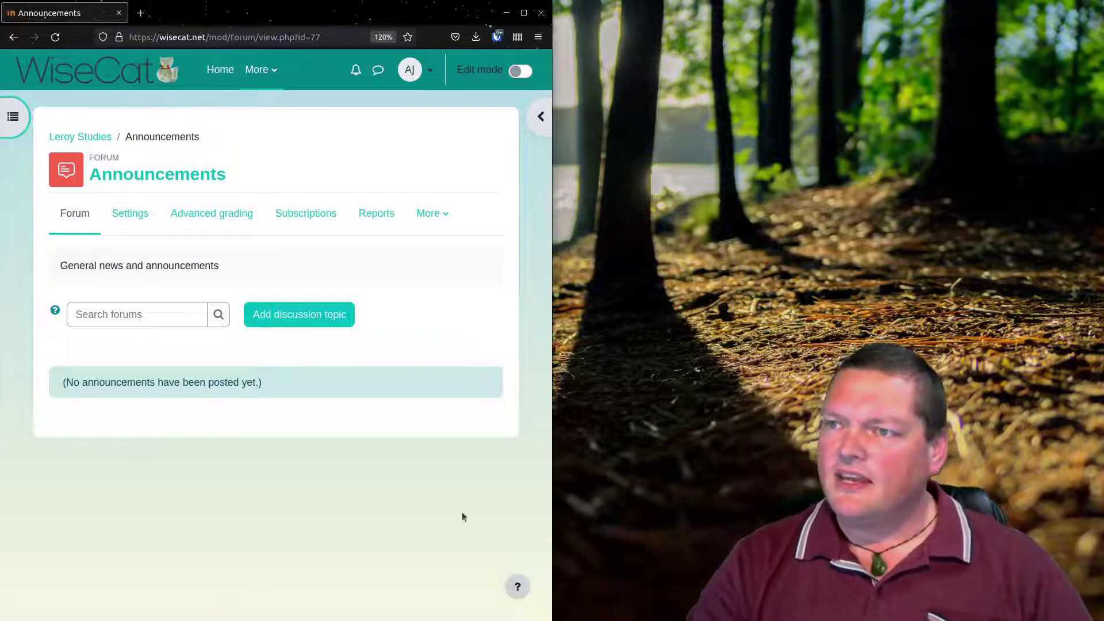
Step: Widen the browser and go to Site administration > Appearance > Boost > Advanced settings
drag(550, 271, 793, 248)
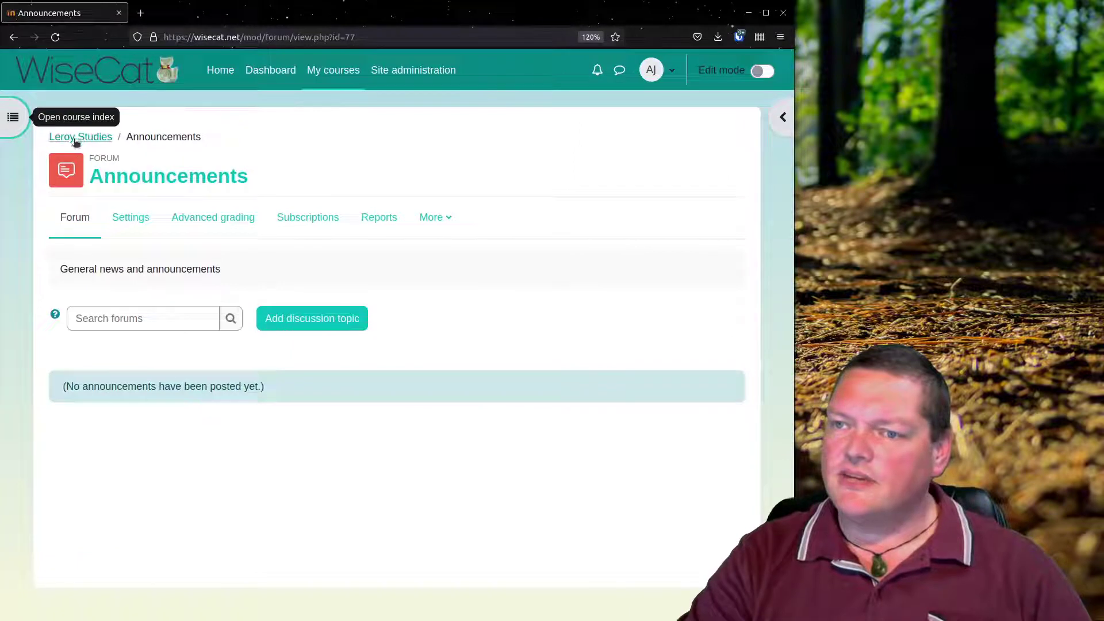
click(387, 66)
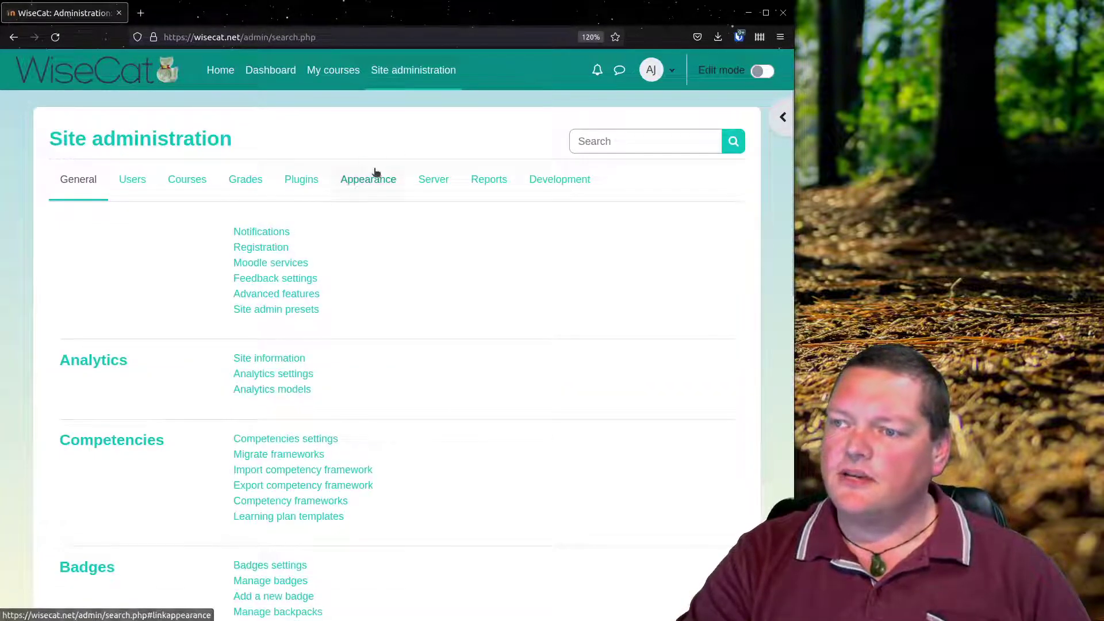
click(373, 176)
click(246, 529)
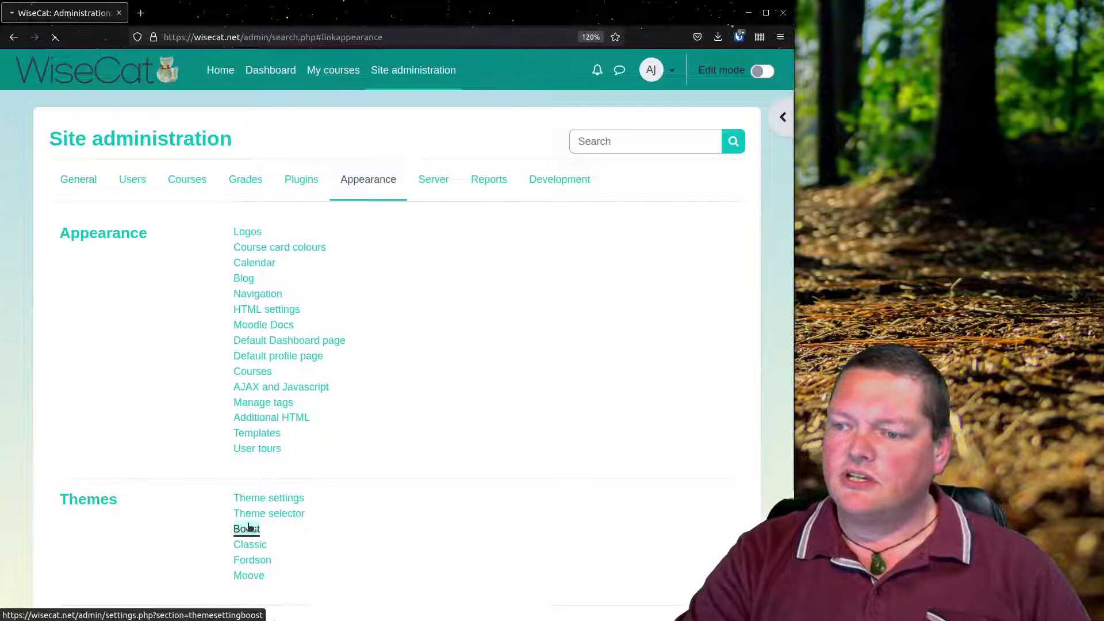
click(178, 280)
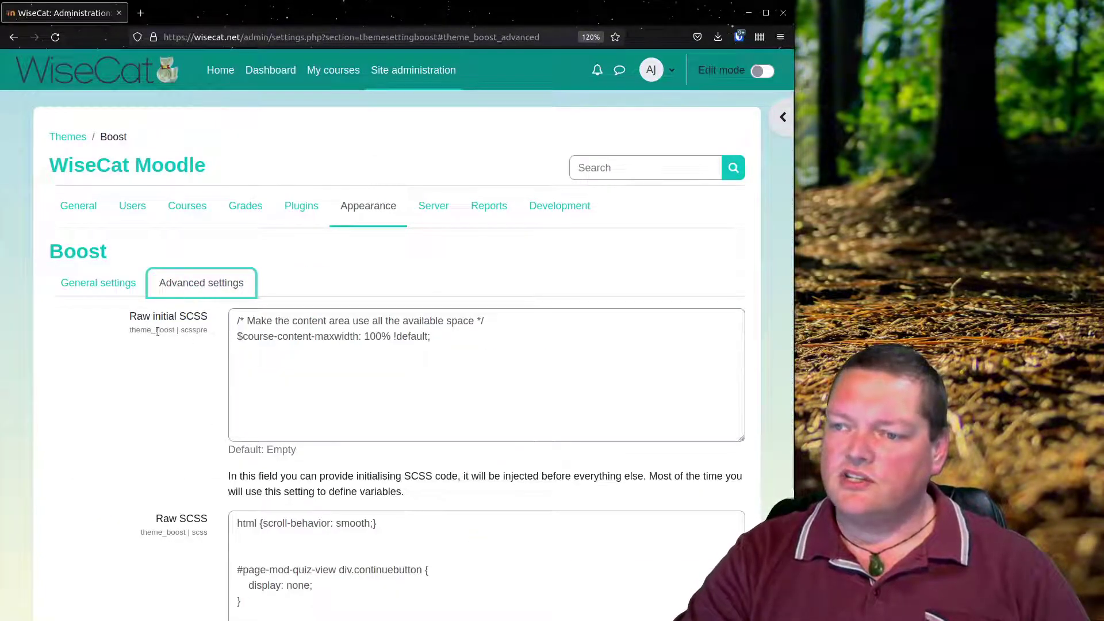
Step: Select both lines of the Raw initial SCSS, the 100% course-content-maxwidth rule and its comment
drag(447, 340, 205, 317)
click(316, 353)
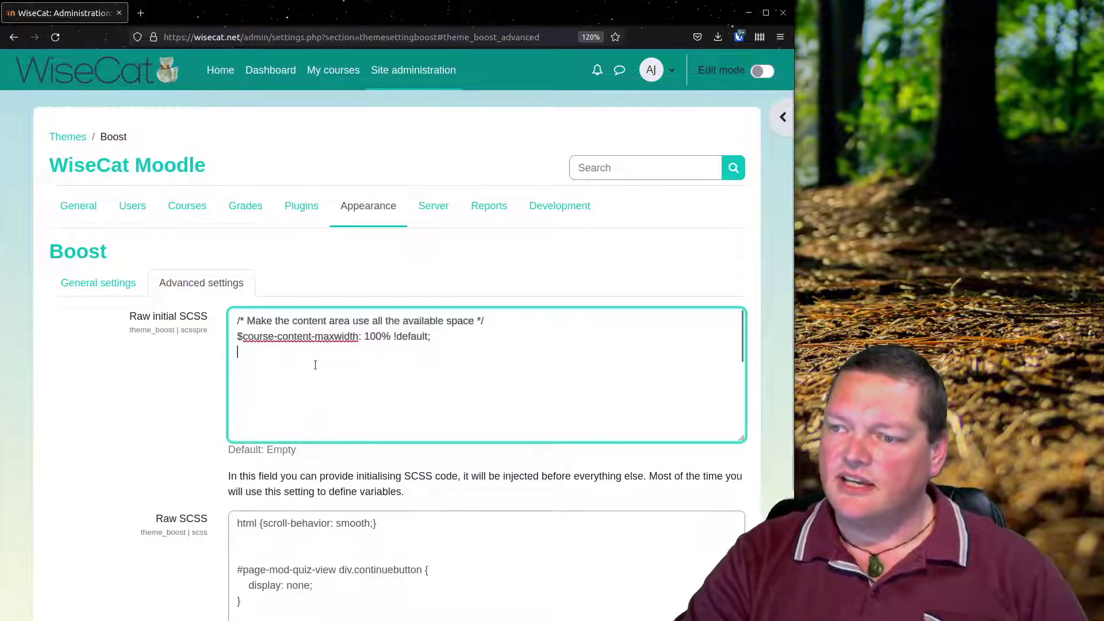
drag(441, 340, 198, 320)
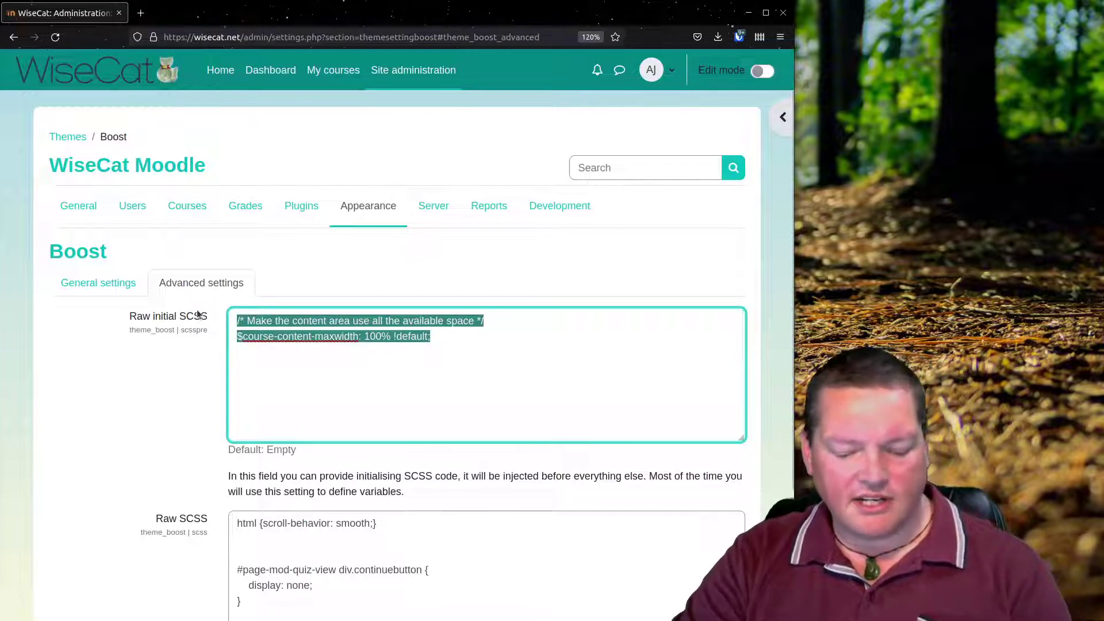